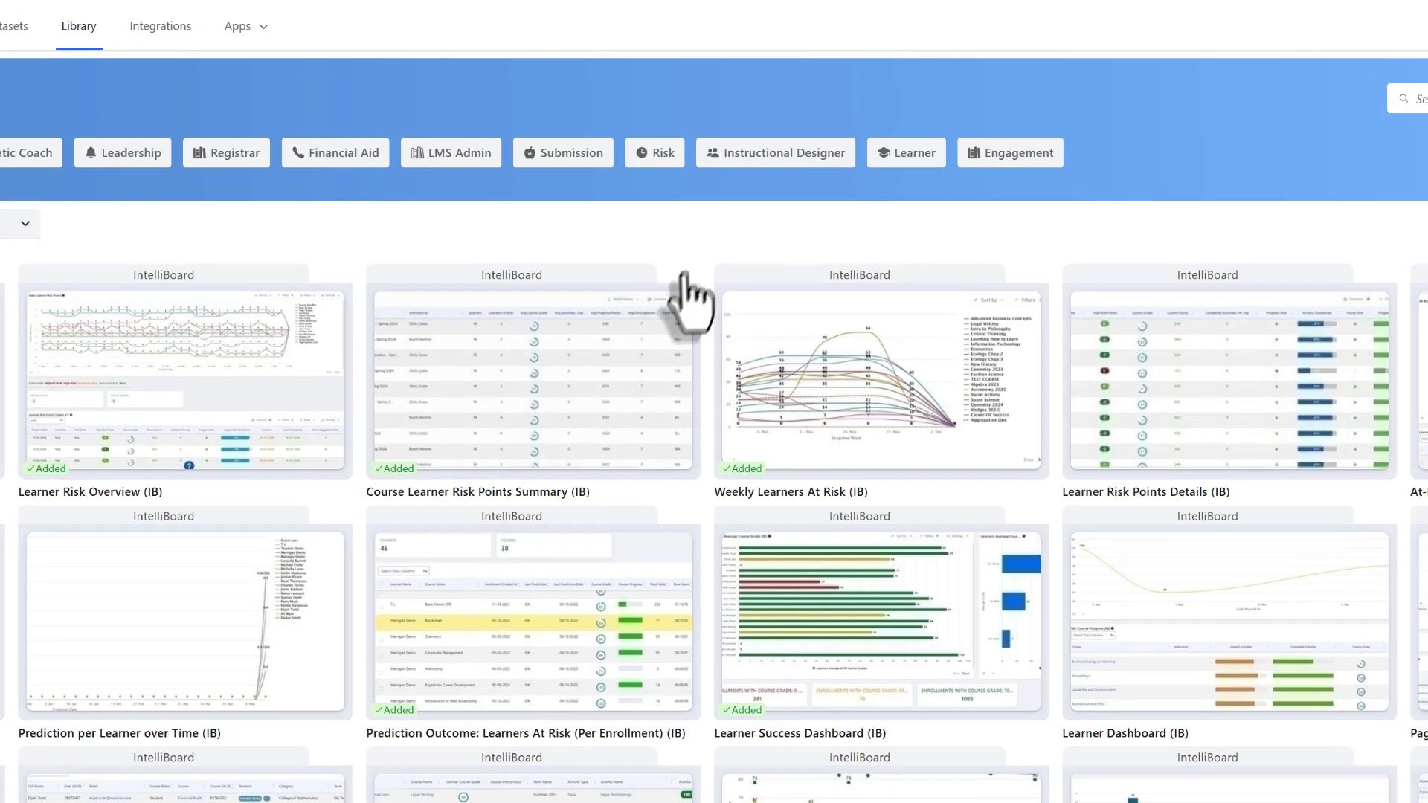
Clone the Course Learner Risk Points Summary (IB) dataset under the new name "Modified Course Learner Risk Points"
{"action": "mouse_move", "coordinate": [686, 206]}
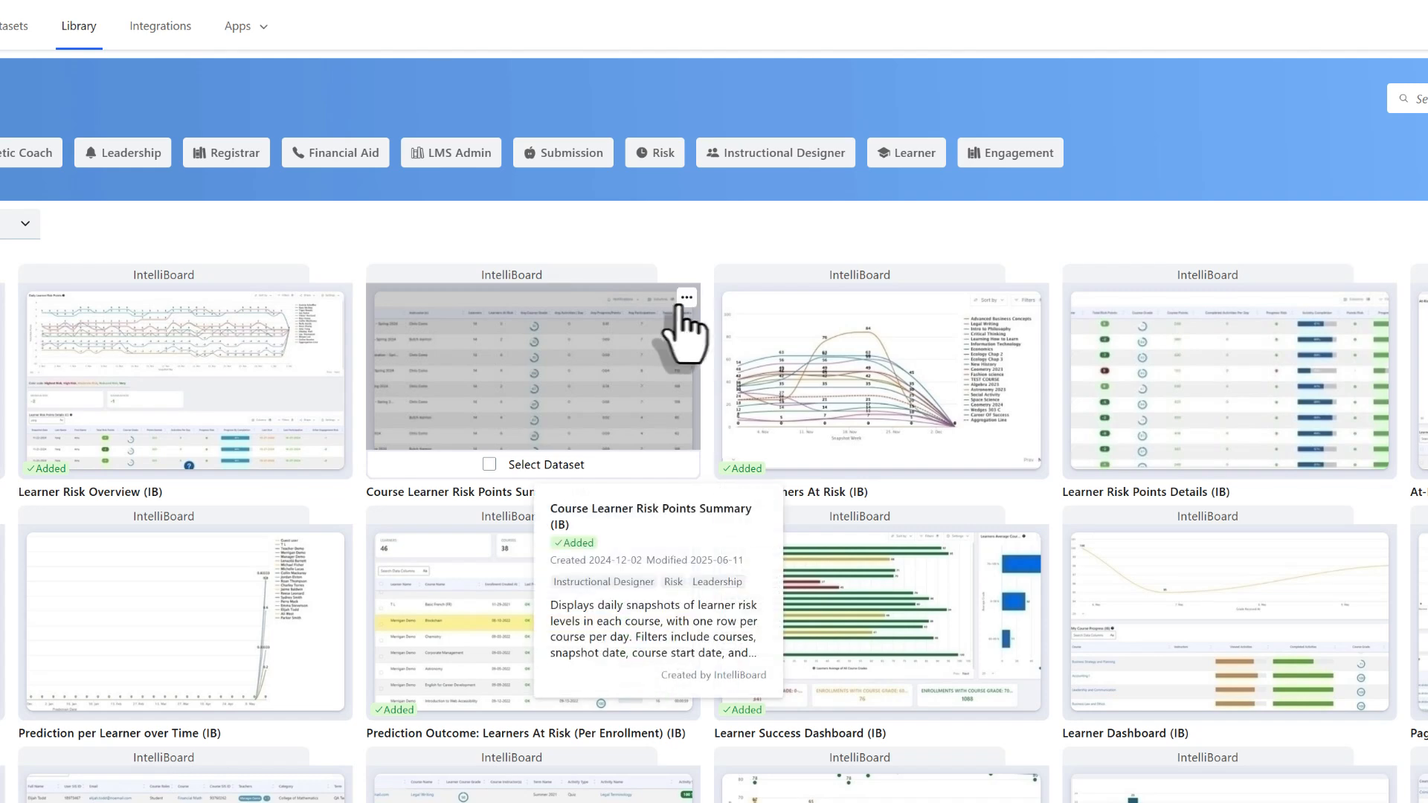
{"action": "left_click", "coordinate": [685, 298]}
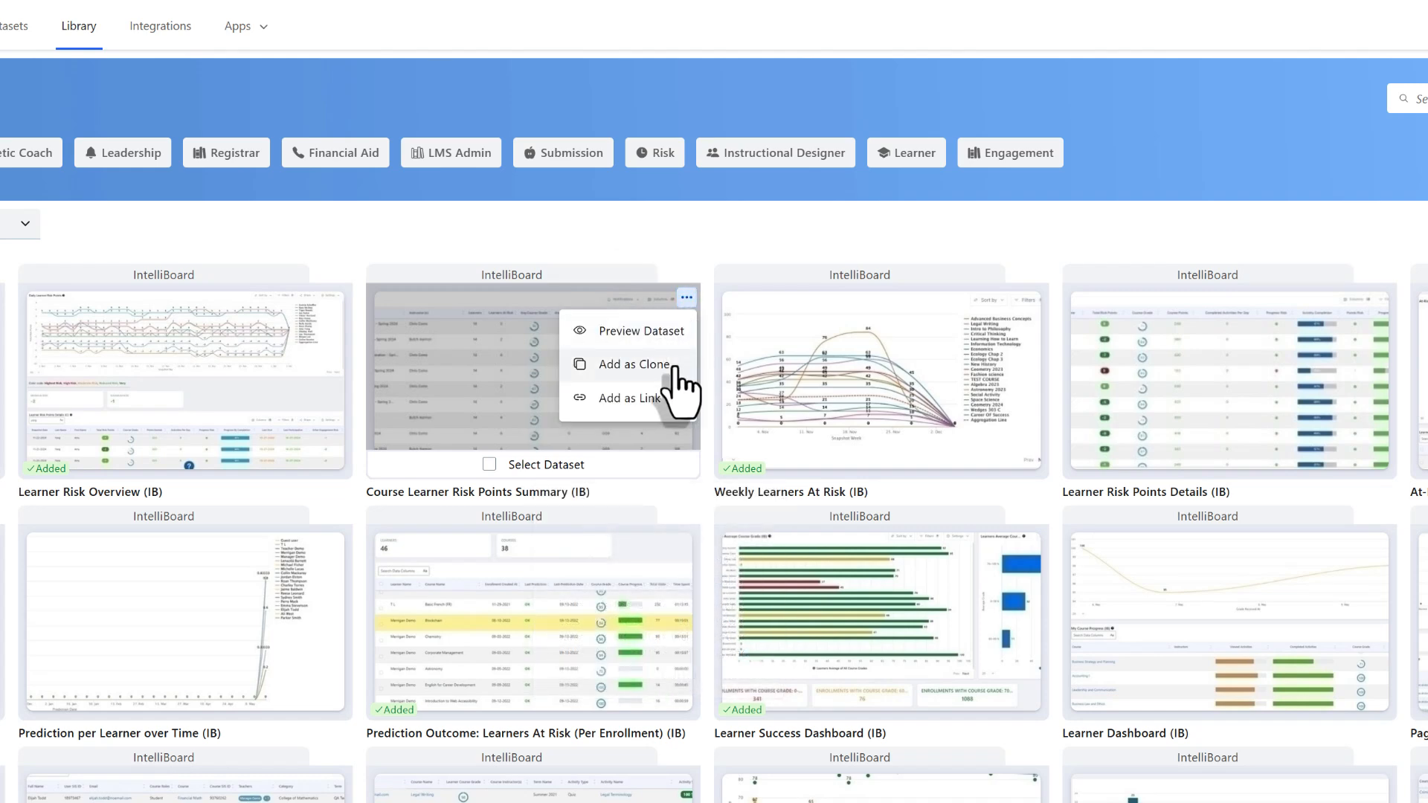
{"action": "left_click", "coordinate": [674, 366]}
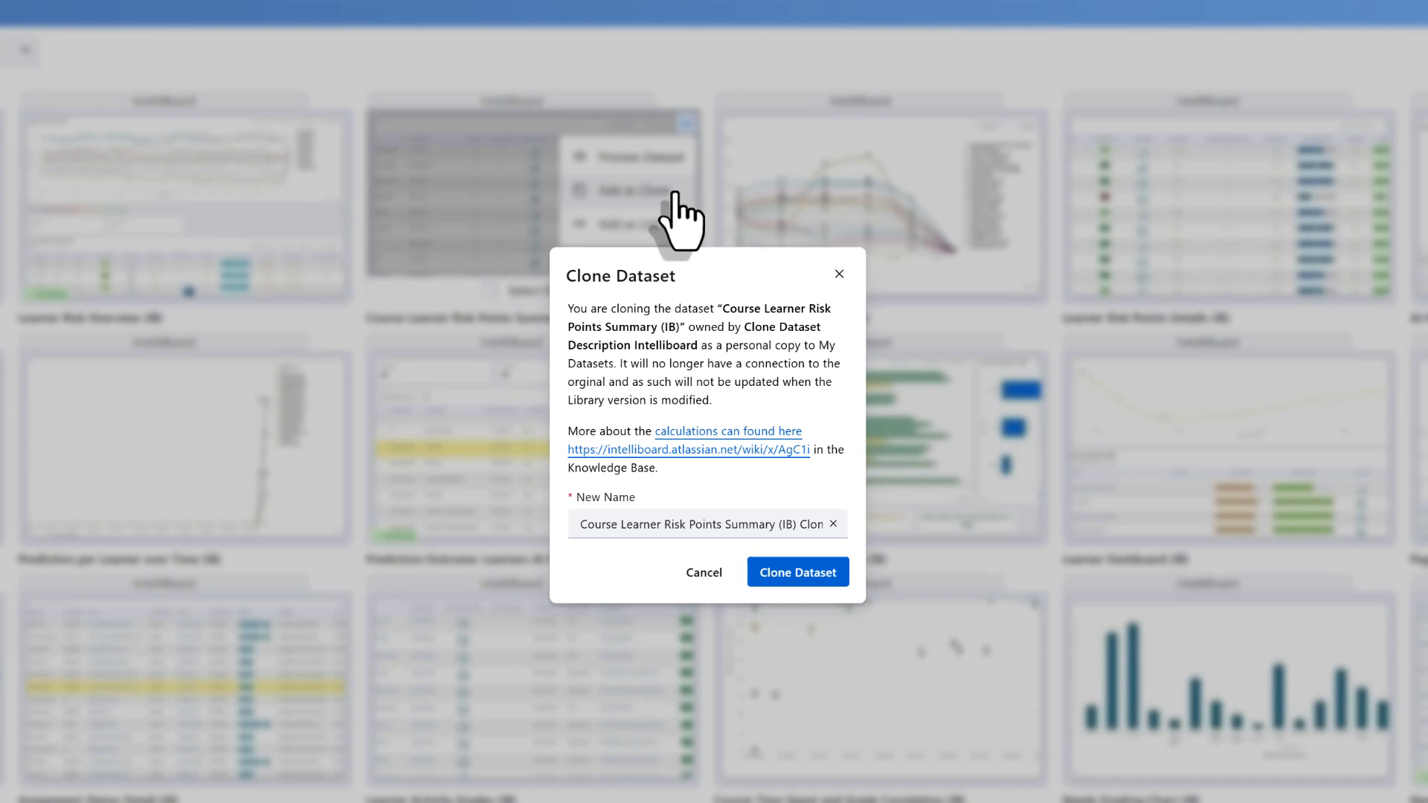
{"action": "left_click", "coordinate": [661, 525]}
{"action": "key", "text": "ctrl+a"}
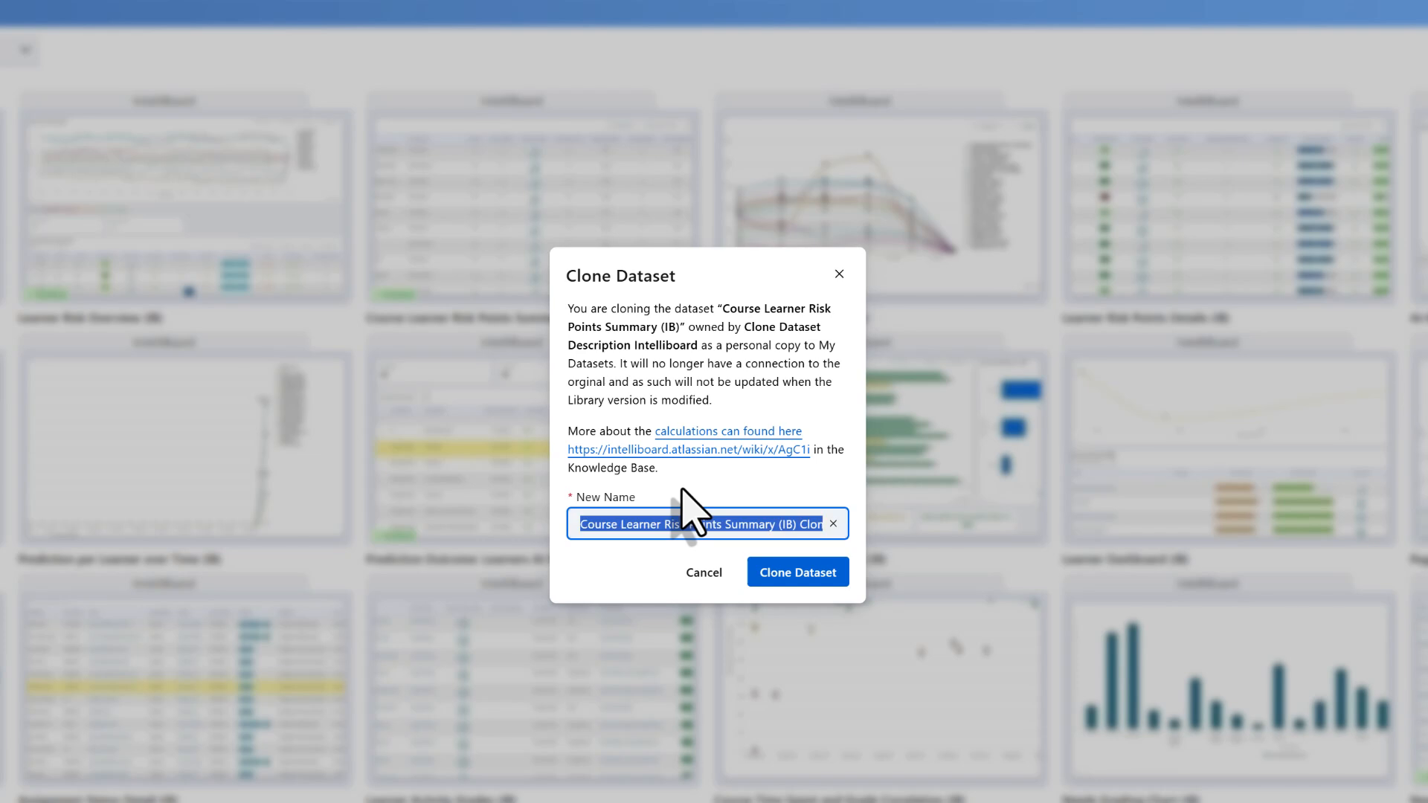
{"action": "type", "text": "Modified Course"}
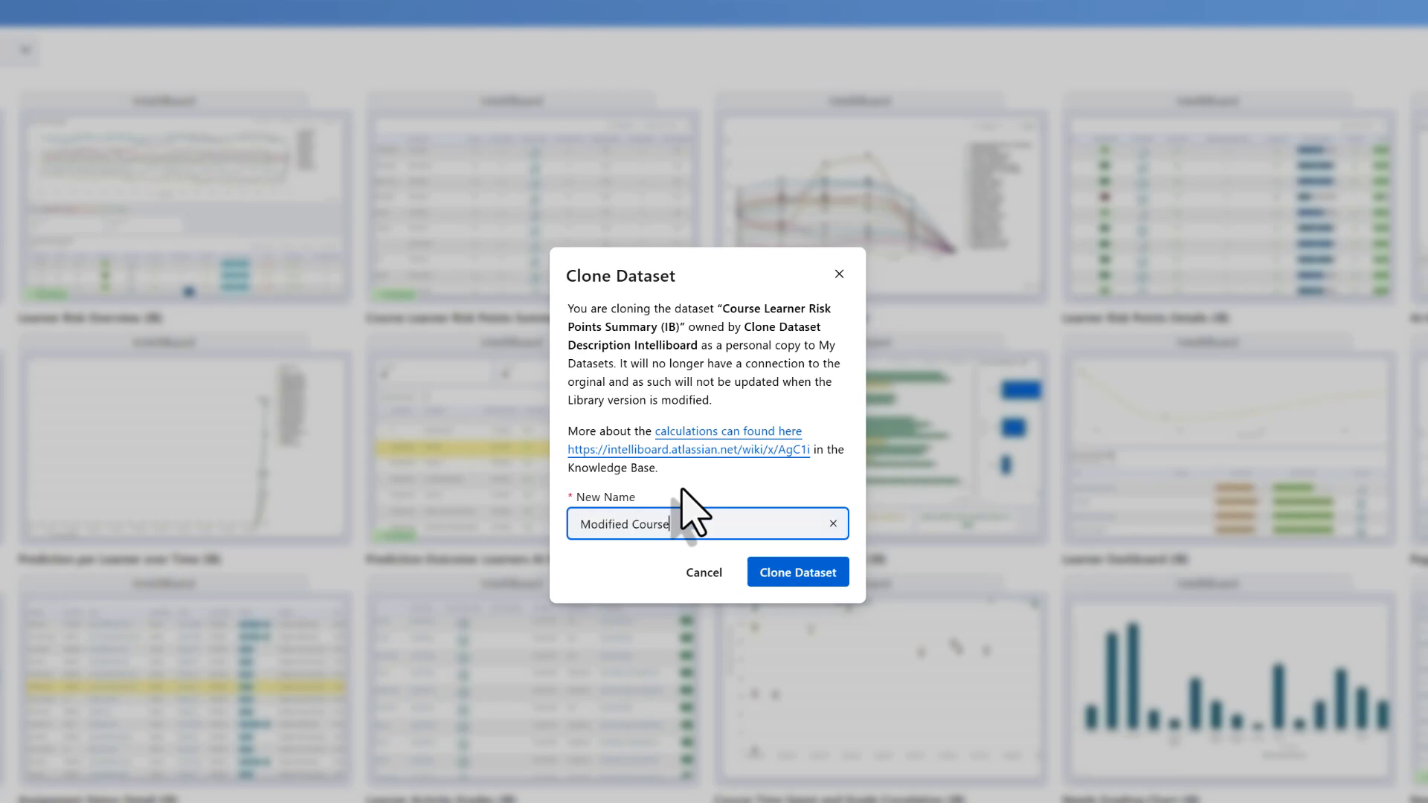
{"action": "type", "text": " Learner Risk Points"}
{"action": "left_click", "coordinate": [774, 574]}
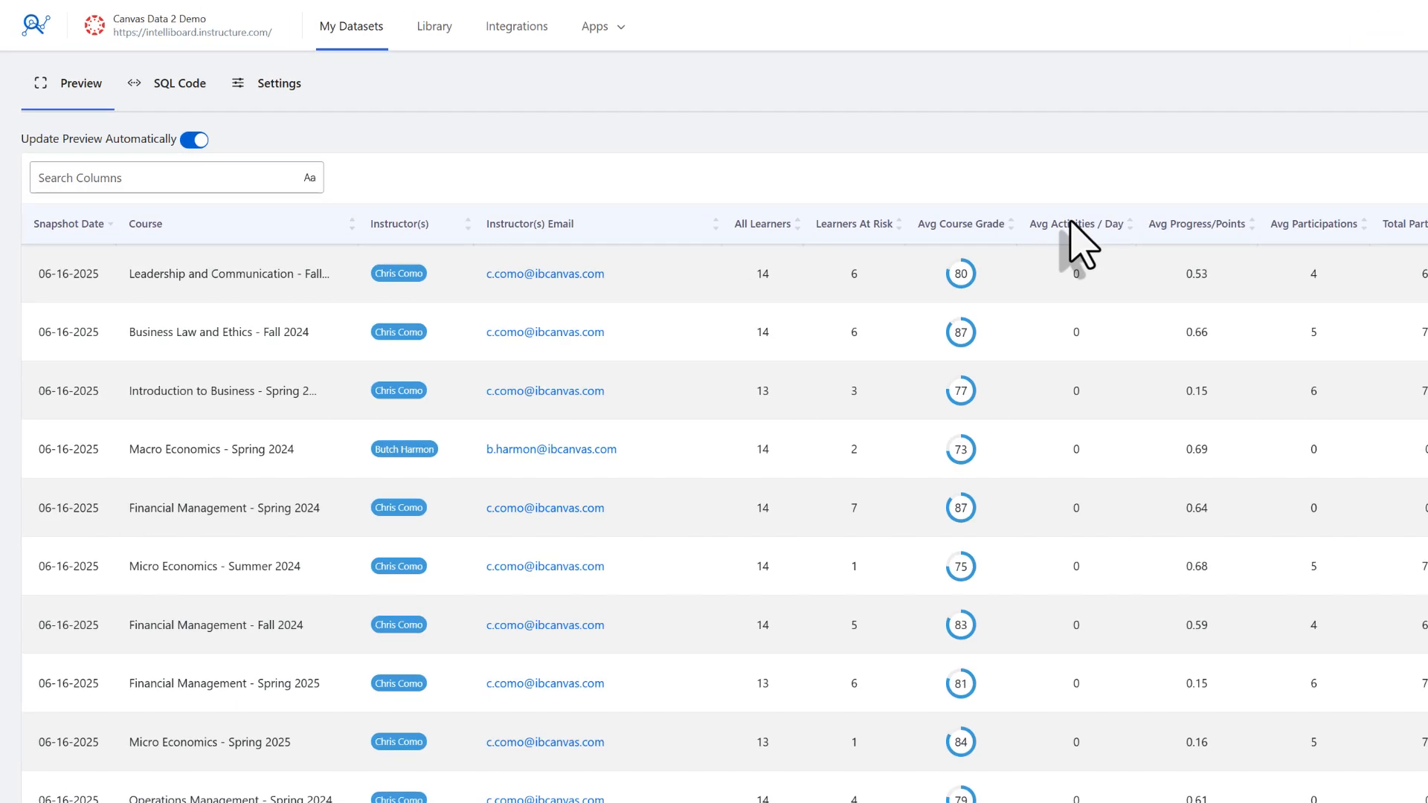
Replace the cloned dataset's description with "Modified report for tutorial video" and set its preview image to the IB Mag Glass Square file
{"action": "left_click", "coordinate": [299, 86]}
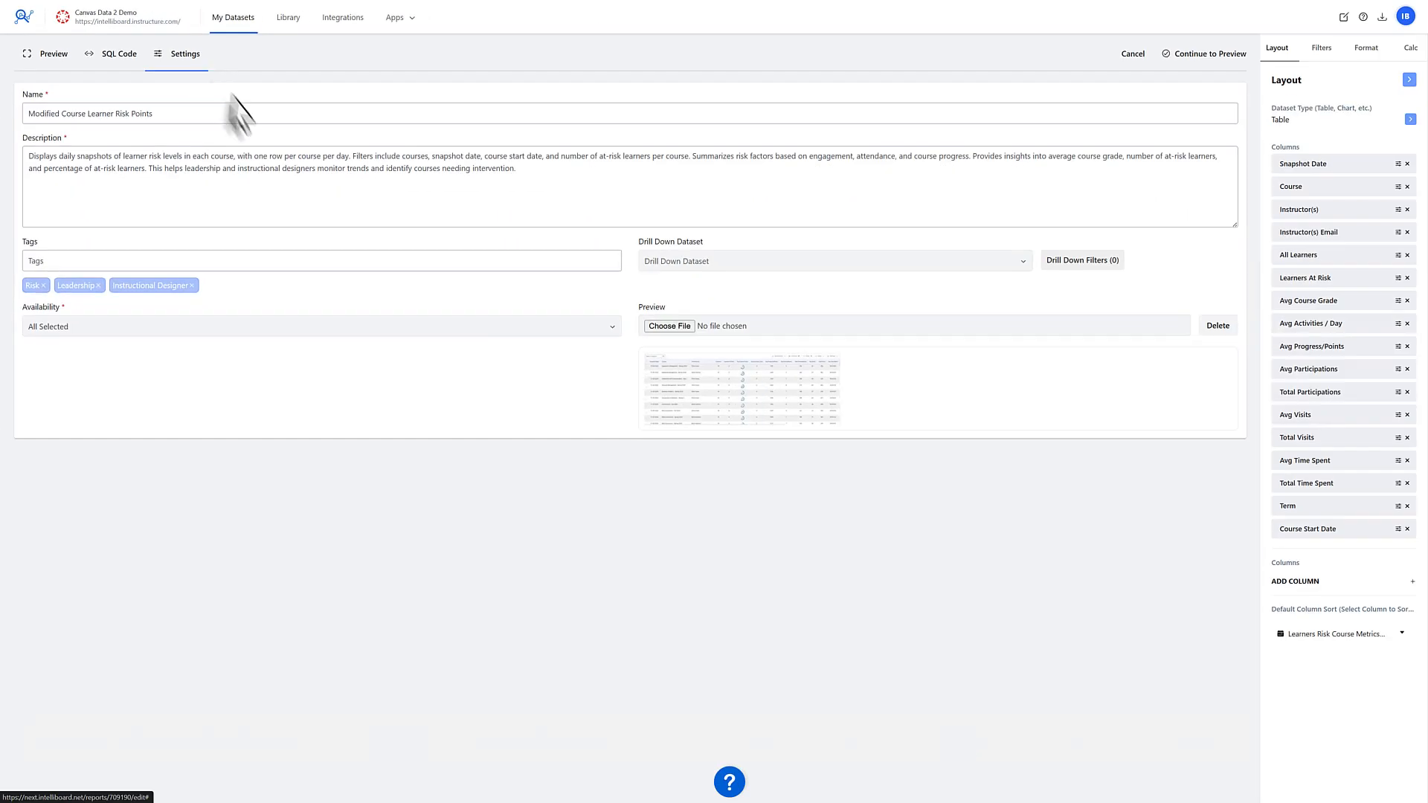
{"action": "left_click", "coordinate": [265, 169]}
{"action": "key", "text": "ctrl+a"}
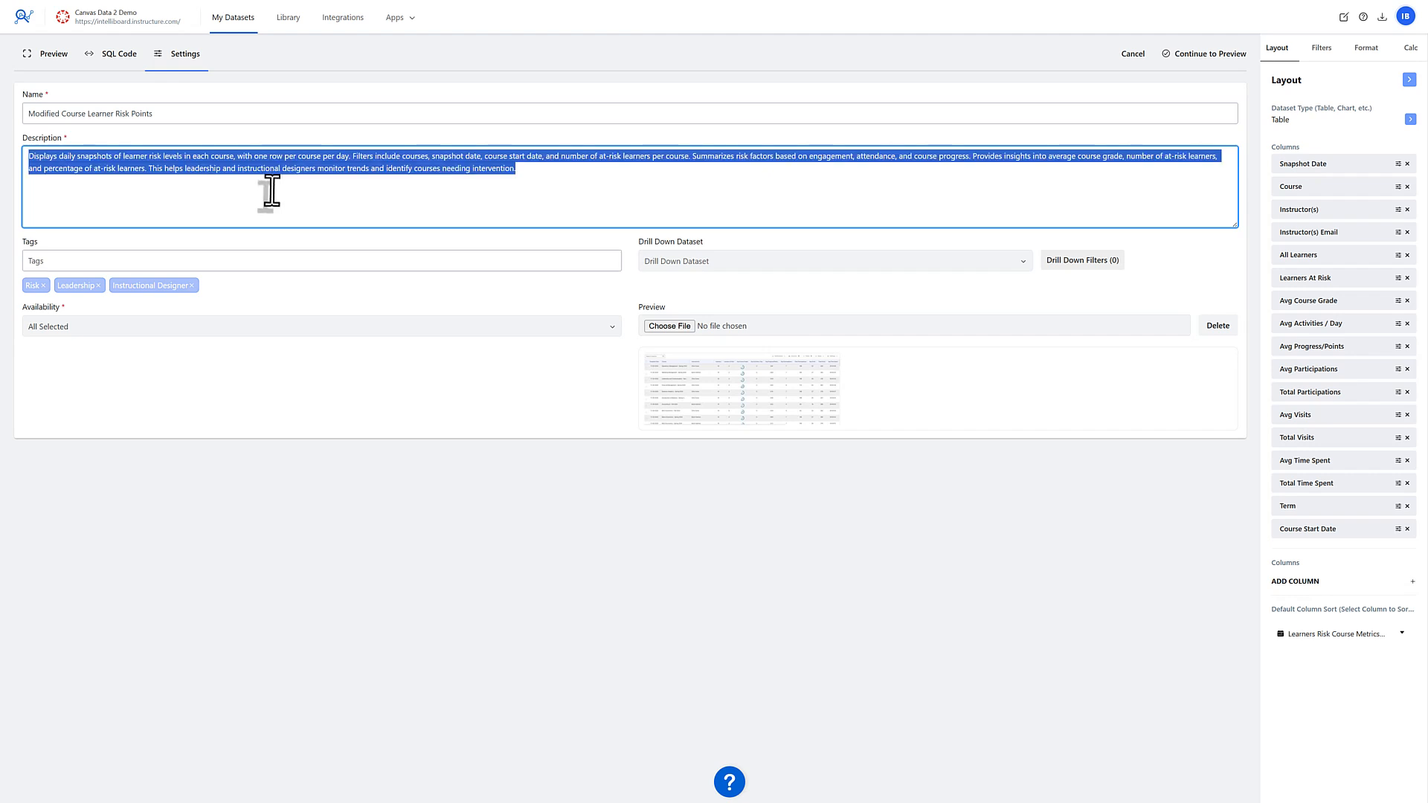
{"action": "key", "text": "BackSpace"}
{"action": "type", "text": "Mo"}
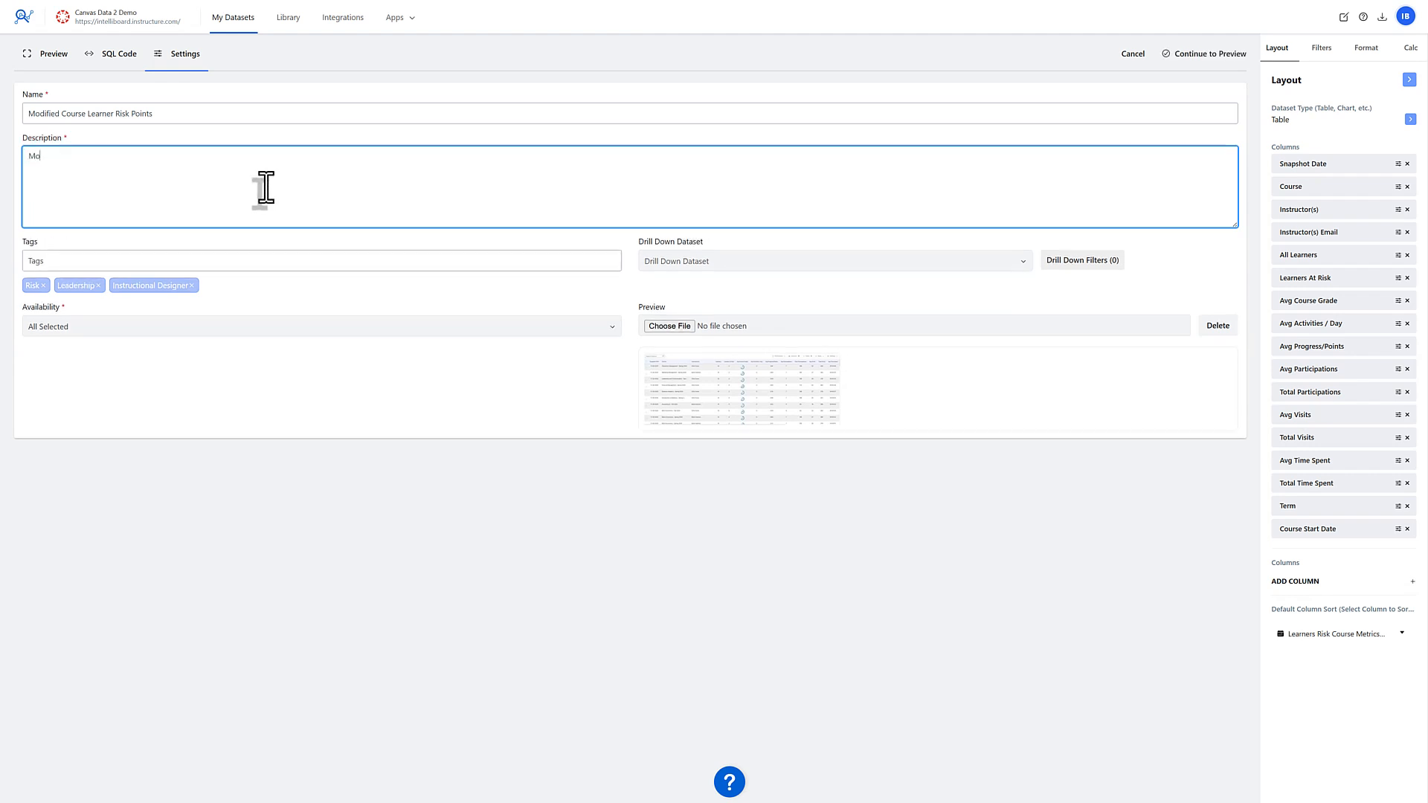
{"action": "type", "text": "dified report for tutorial video"}
{"action": "left_click", "coordinate": [656, 329]}
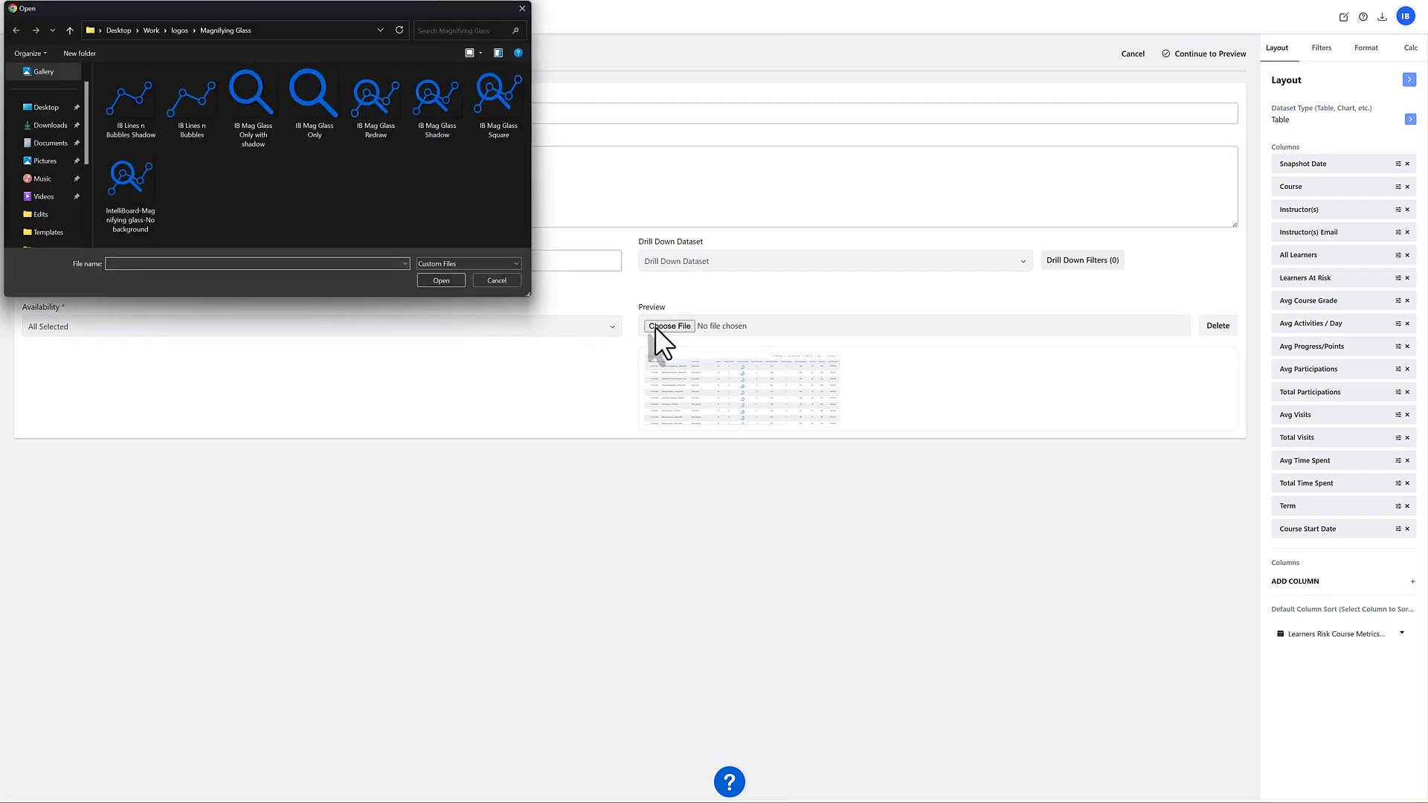
{"action": "double_click", "coordinate": [499, 101]}
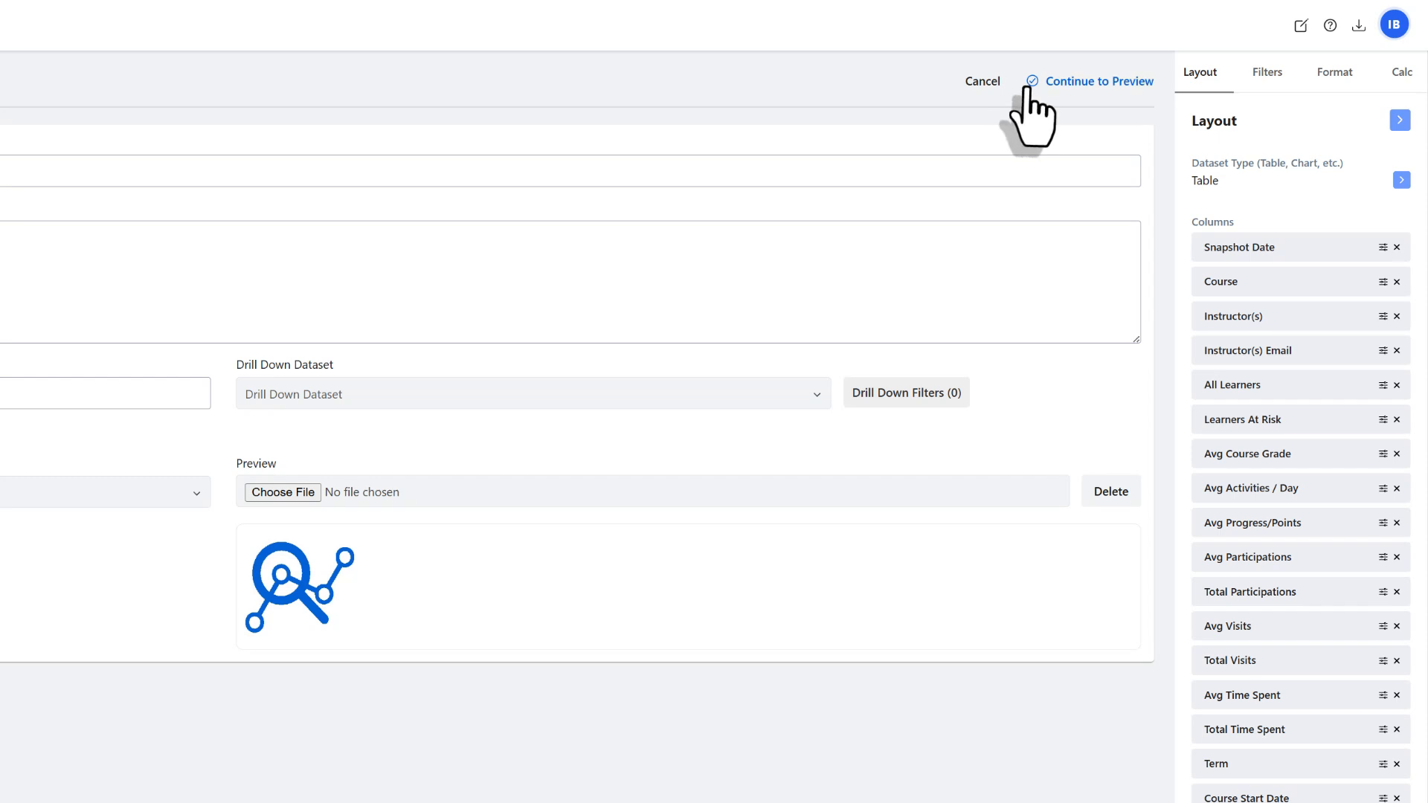
Save the edited dataset and publish Modified Course Learner Risk Points to the Library
{"action": "left_click", "coordinate": [1027, 87]}
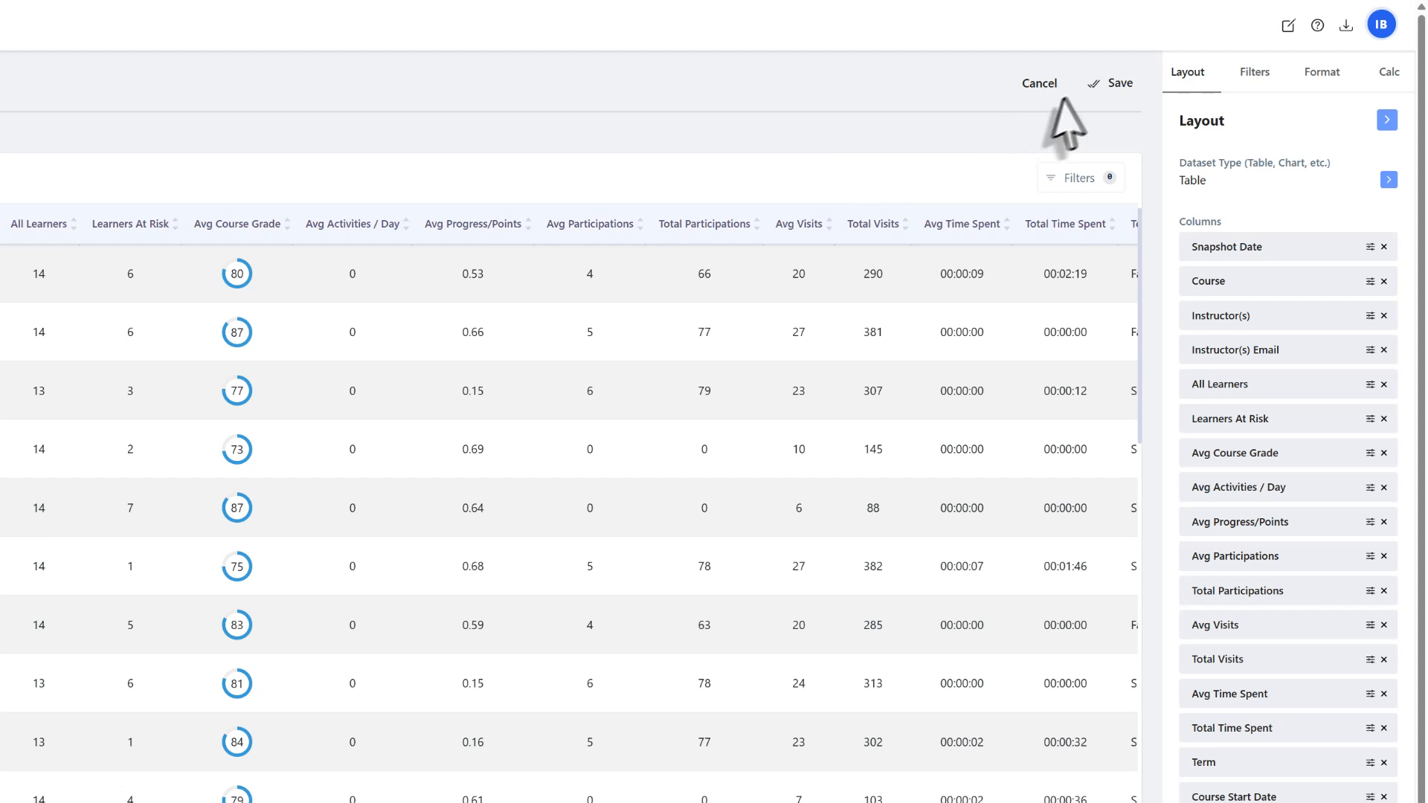
{"action": "left_click", "coordinate": [1091, 88]}
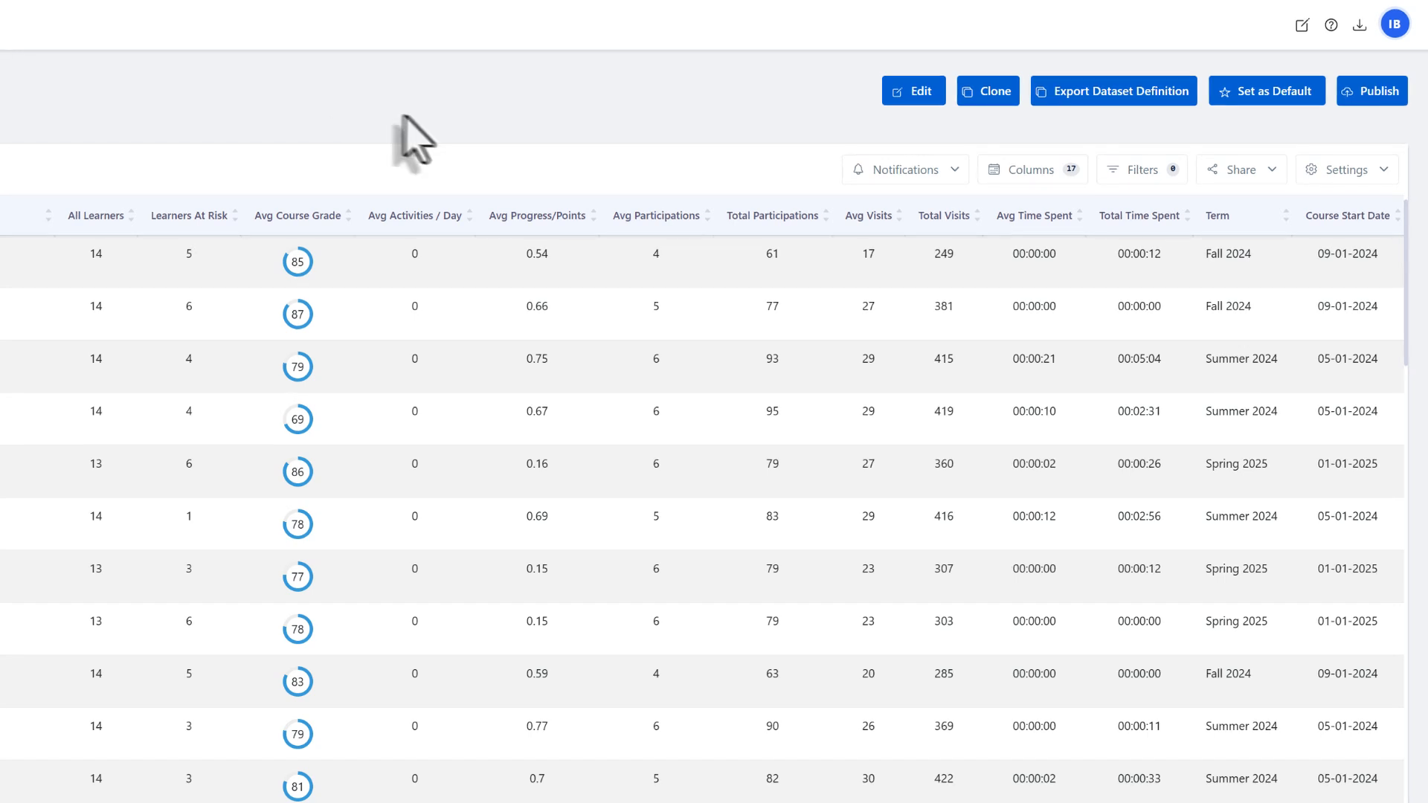
{"action": "left_click", "coordinate": [1364, 95]}
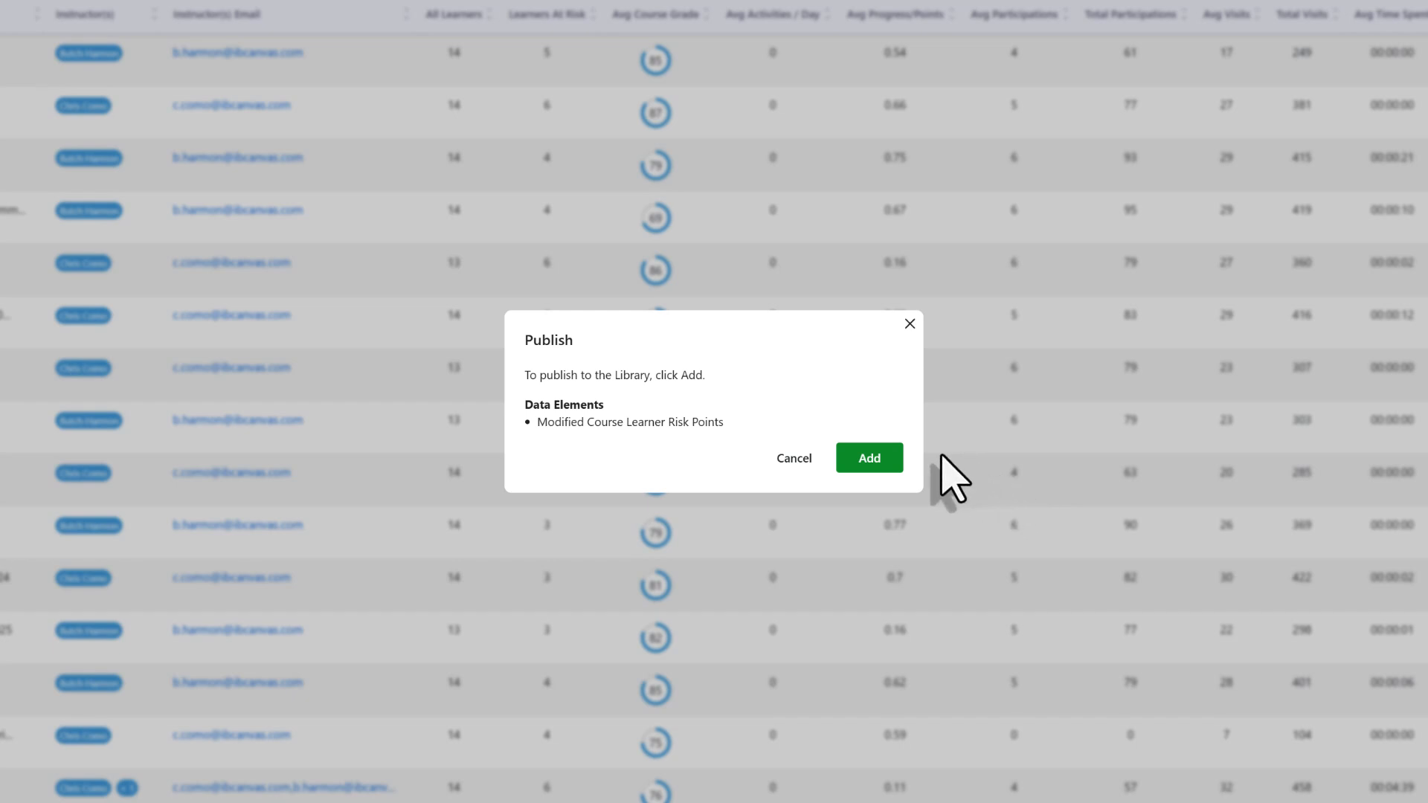
{"action": "left_click", "coordinate": [893, 462]}
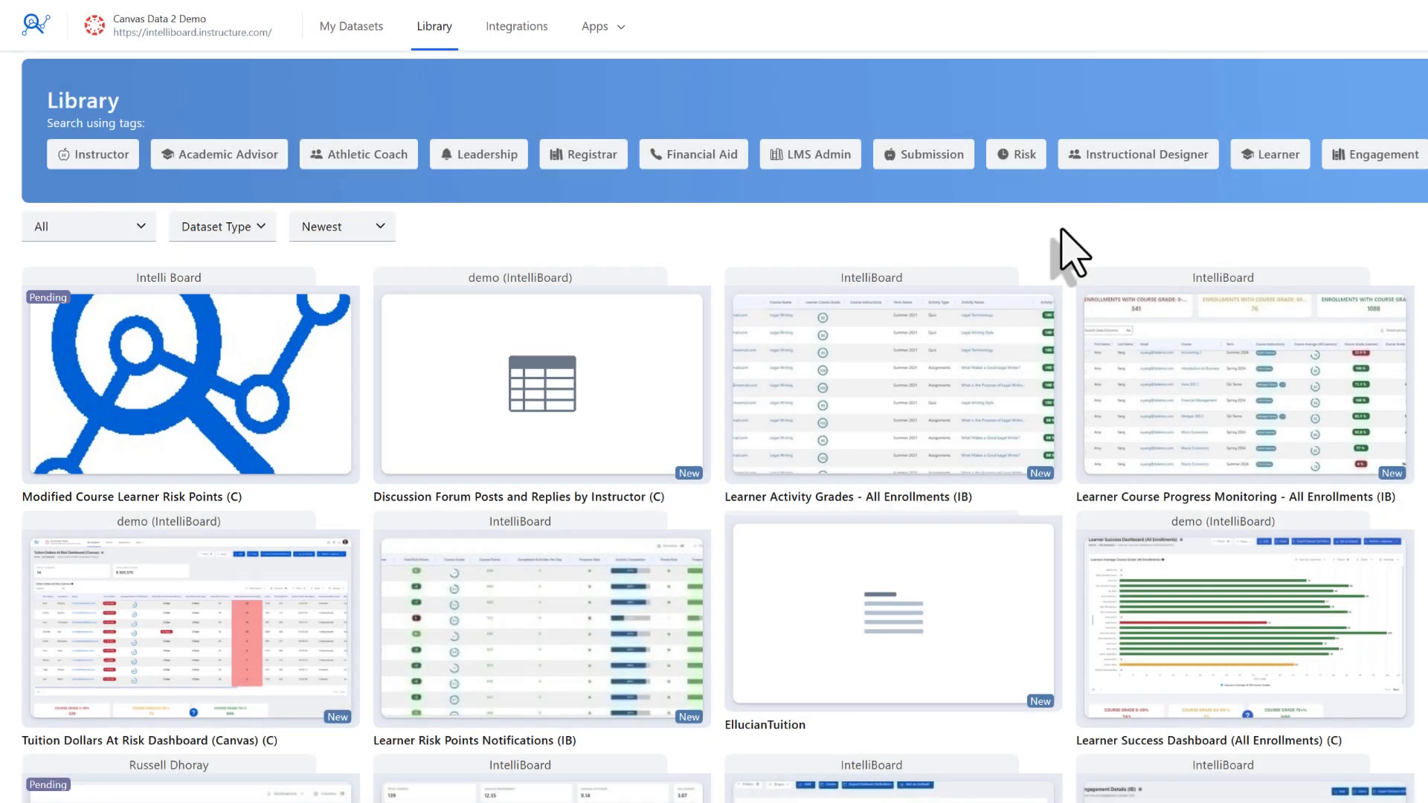
Open the pending Modified Course Learner Risk Points (C) dataset in the Library and approve it
{"action": "left_click", "coordinate": [384, 235]}
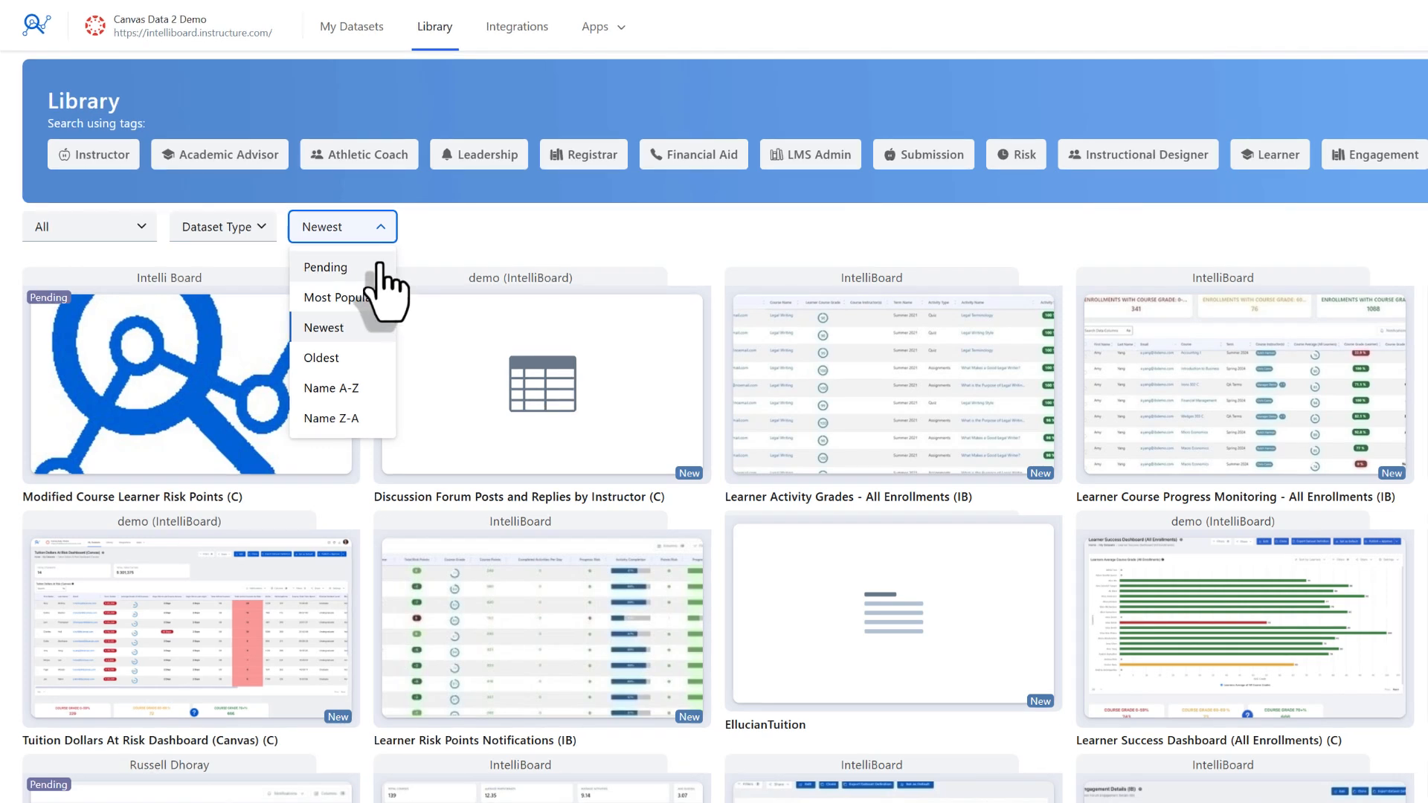
{"action": "left_click", "coordinate": [49, 235]}
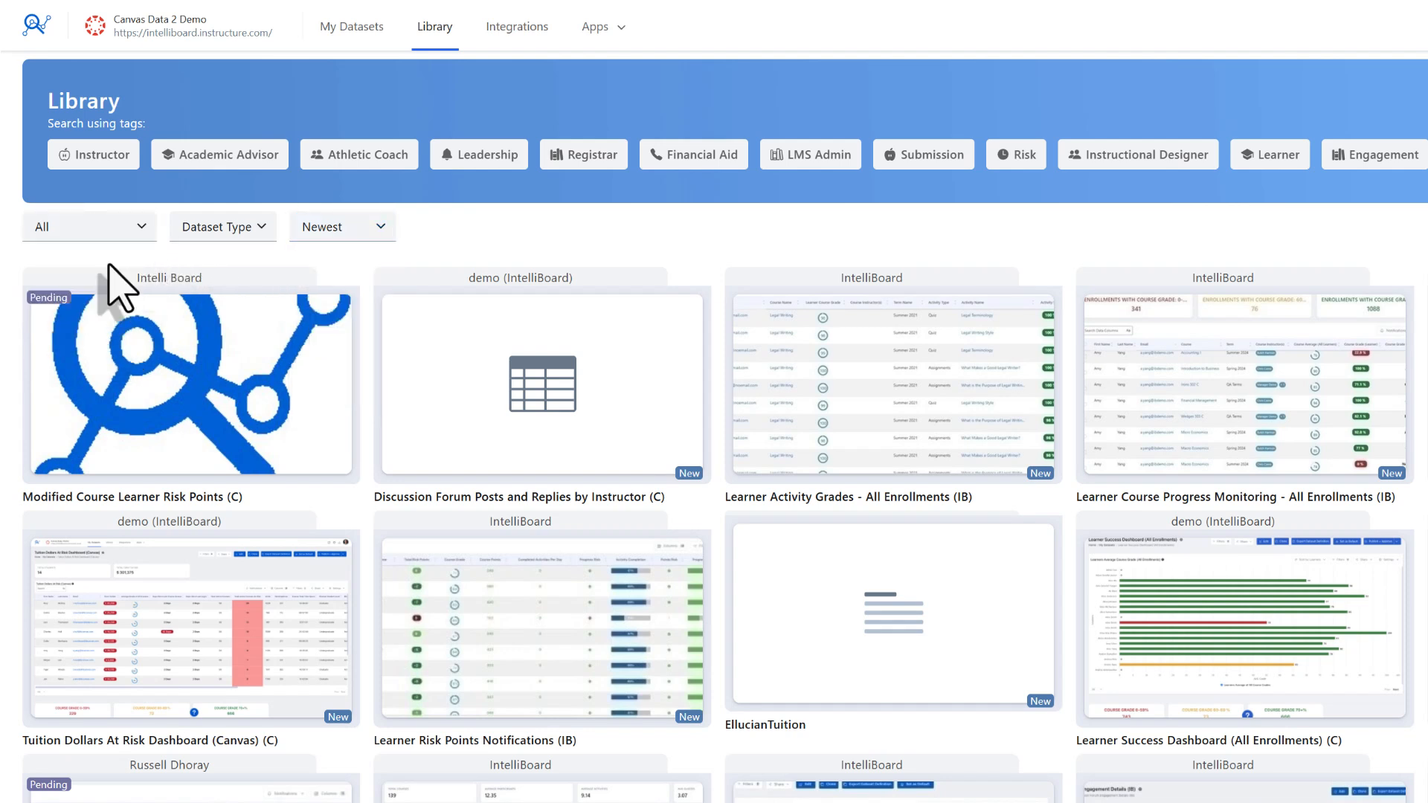
{"action": "left_click", "coordinate": [200, 338]}
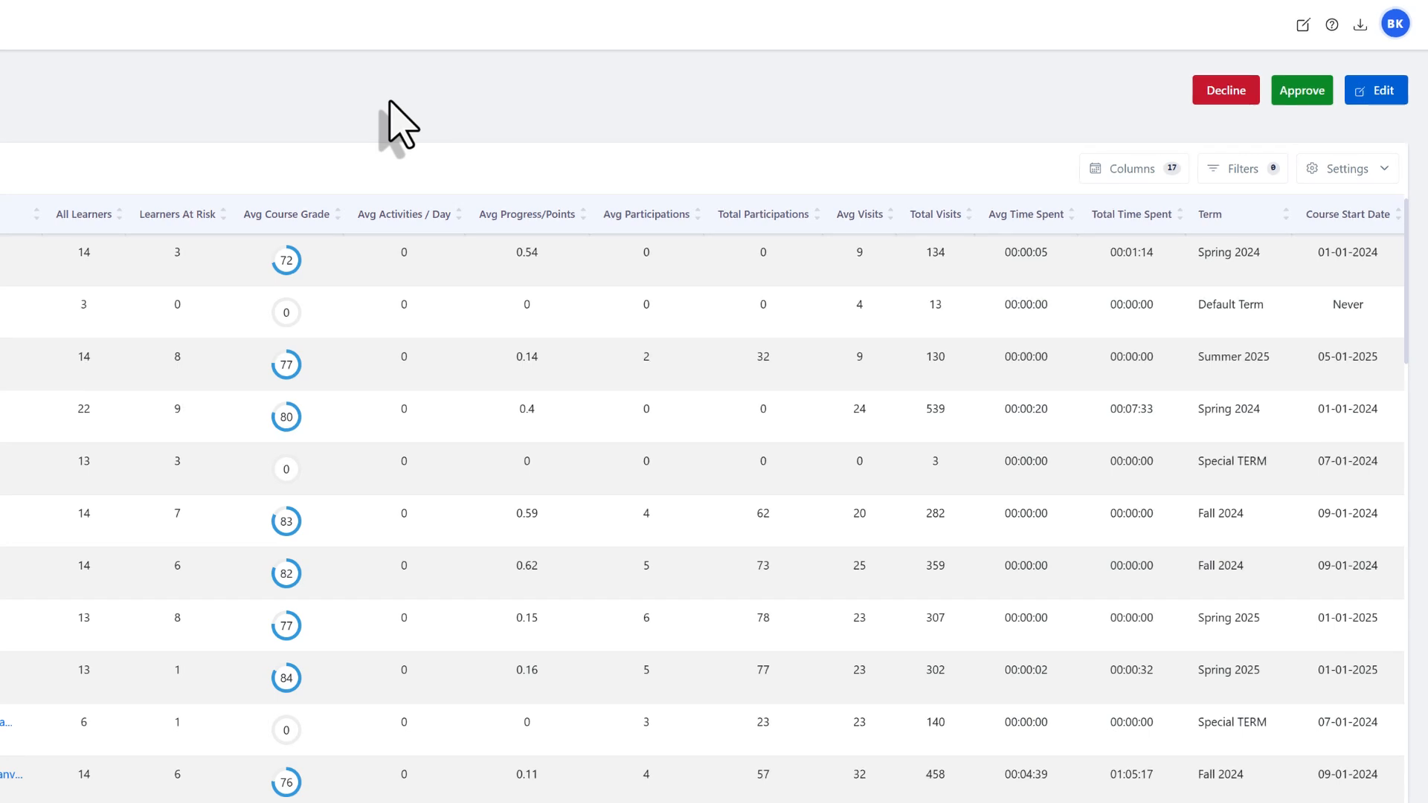
{"action": "left_click", "coordinate": [1302, 93]}
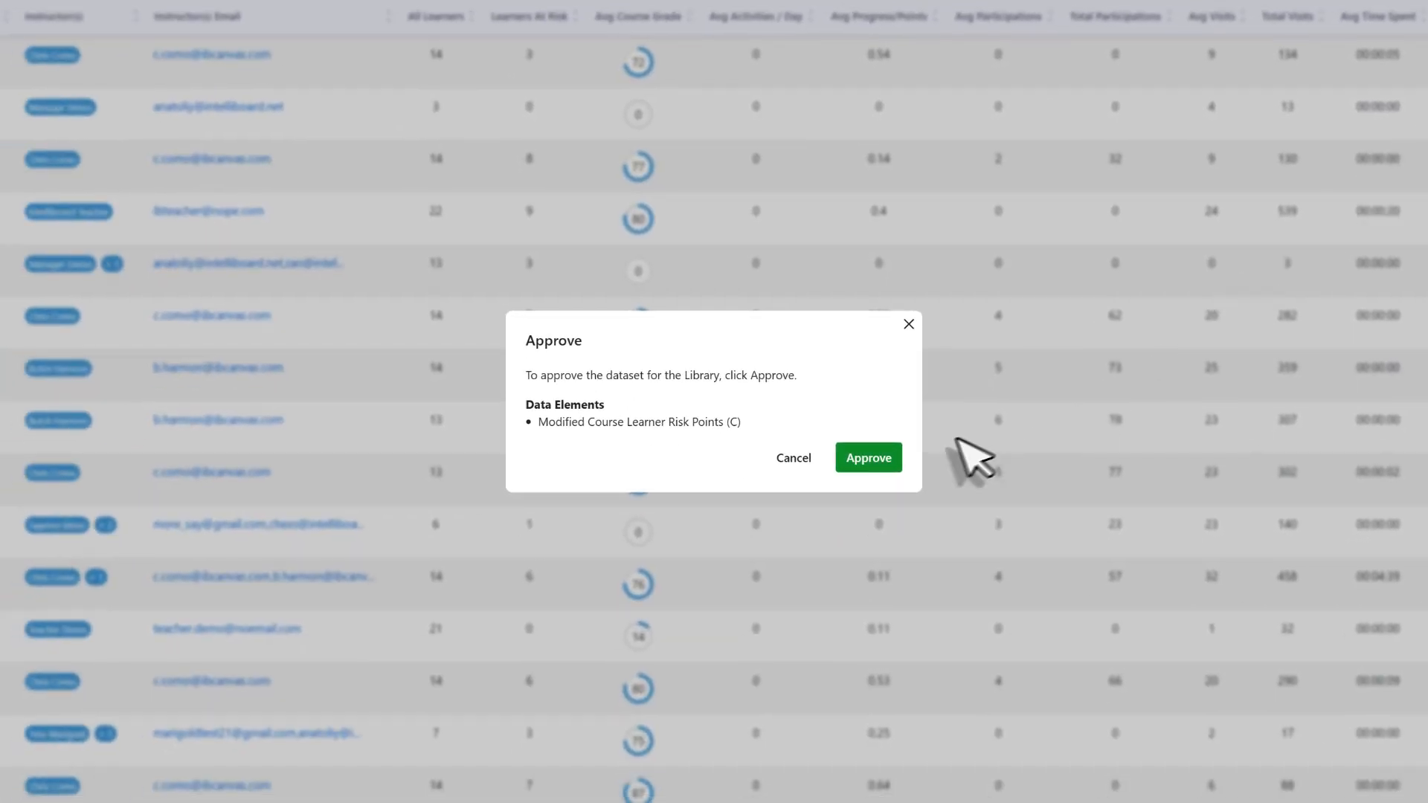
{"action": "left_click", "coordinate": [872, 459]}
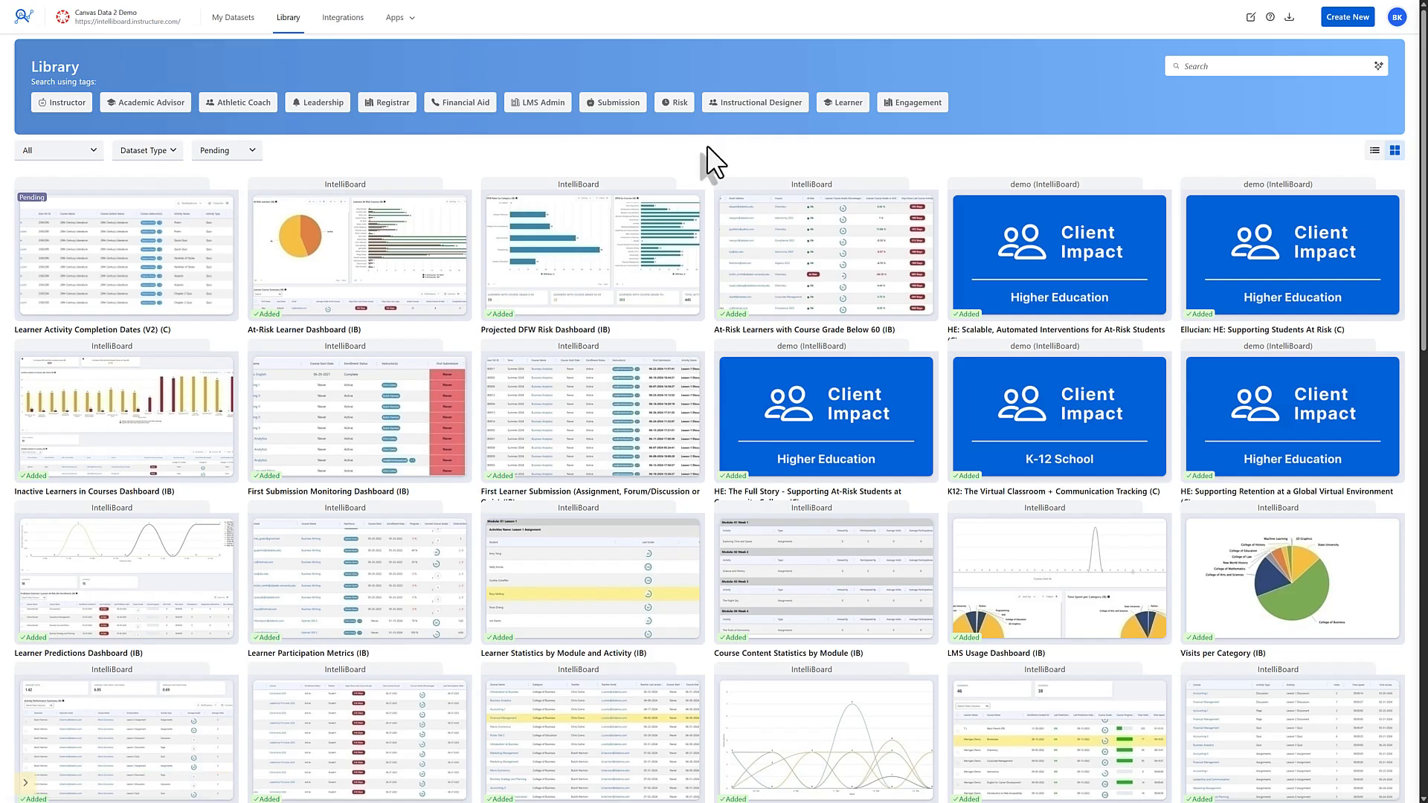
Search the Library for "modified"
{"action": "left_click", "coordinate": [1168, 67]}
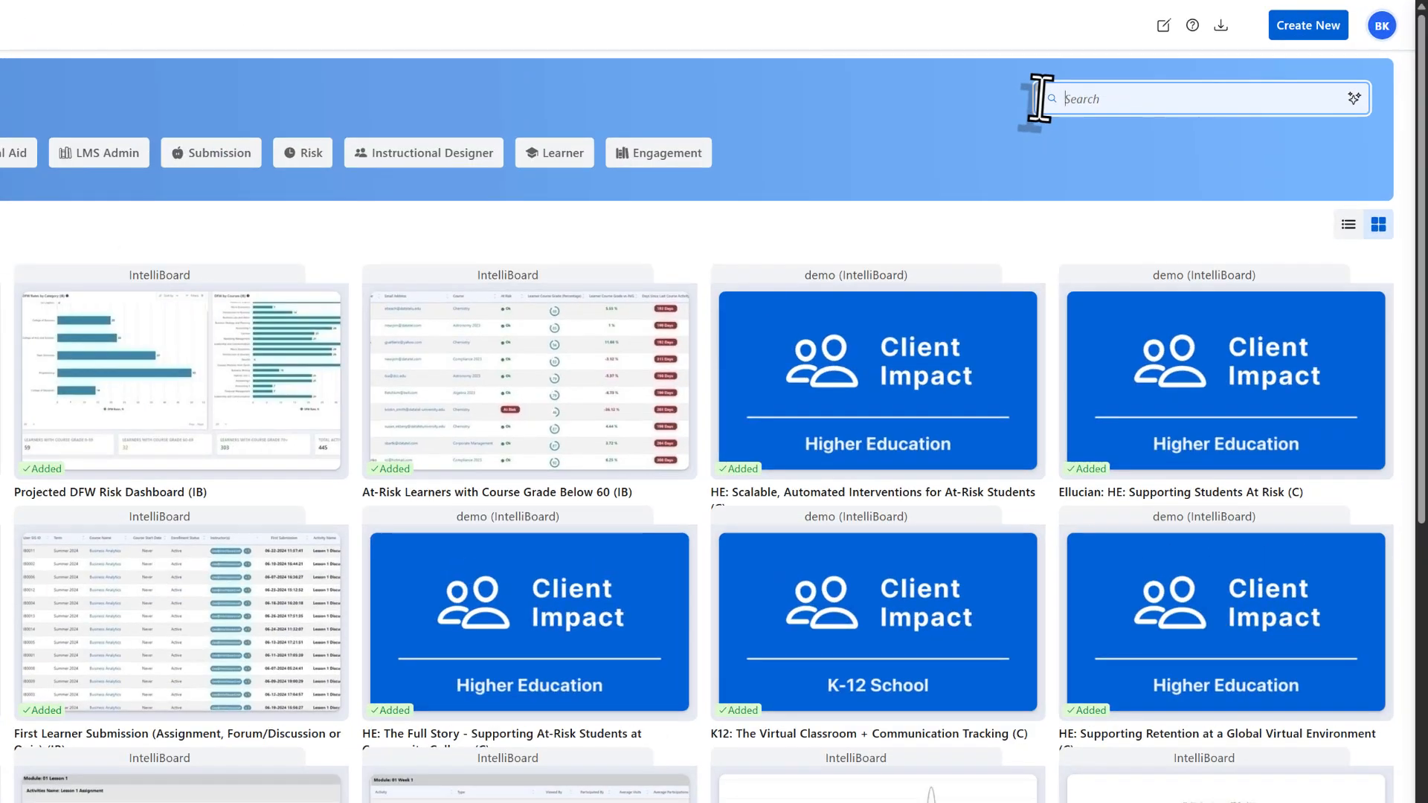
{"action": "type", "text": "modified"}
{"action": "key", "text": "Return"}
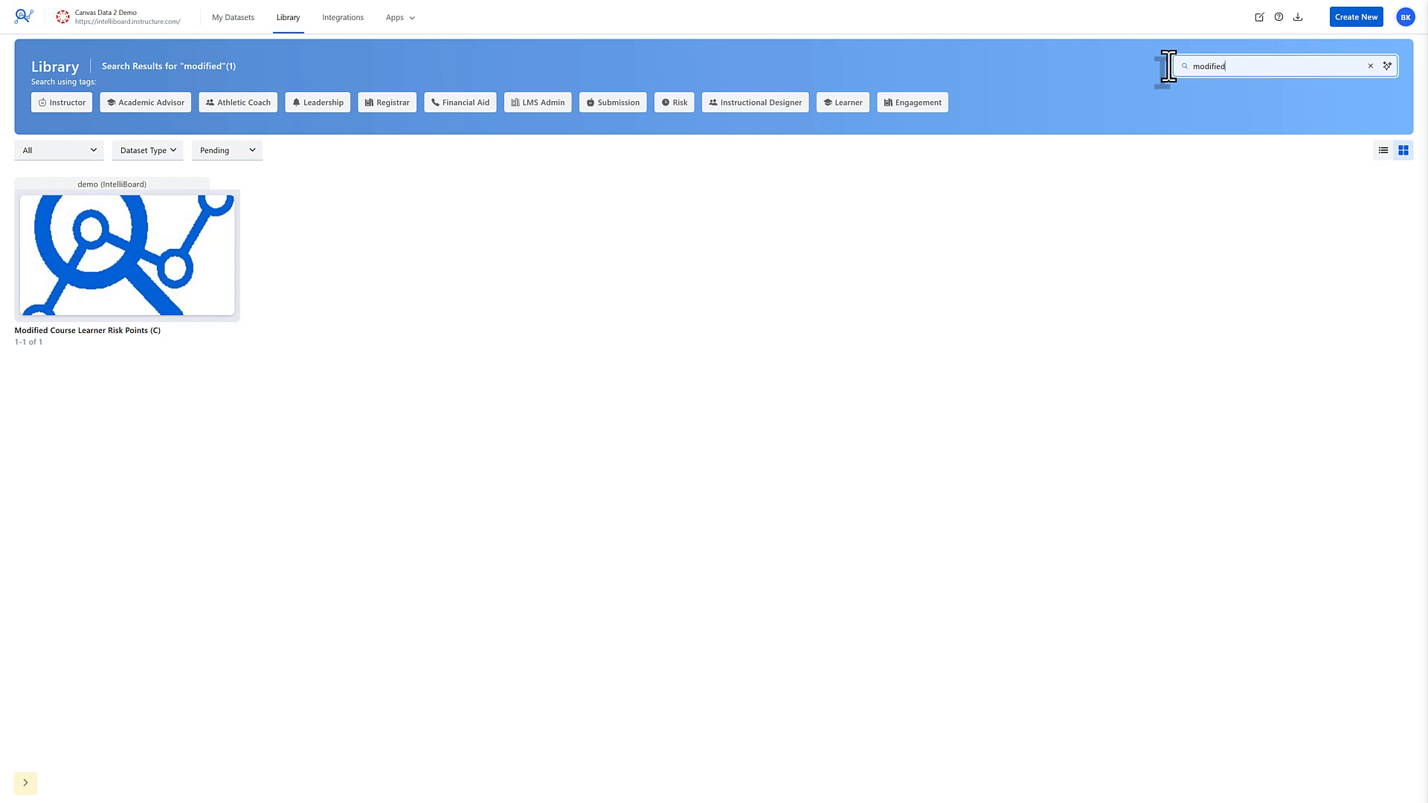
Go to the organizational roles management page, search for the video org role by the person's first name and open it for editing
{"action": "left_click", "coordinate": [1405, 19]}
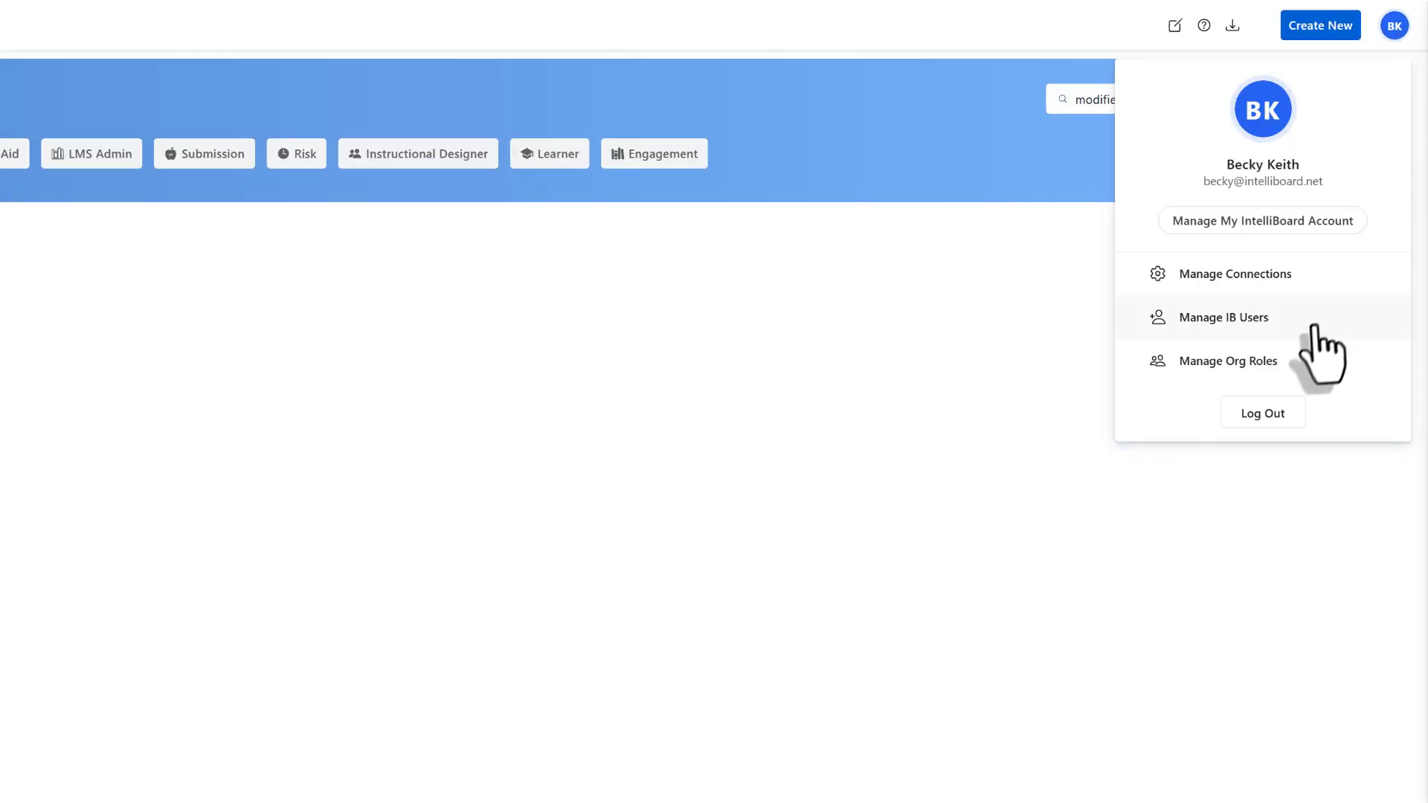
{"action": "left_click", "coordinate": [1287, 361]}
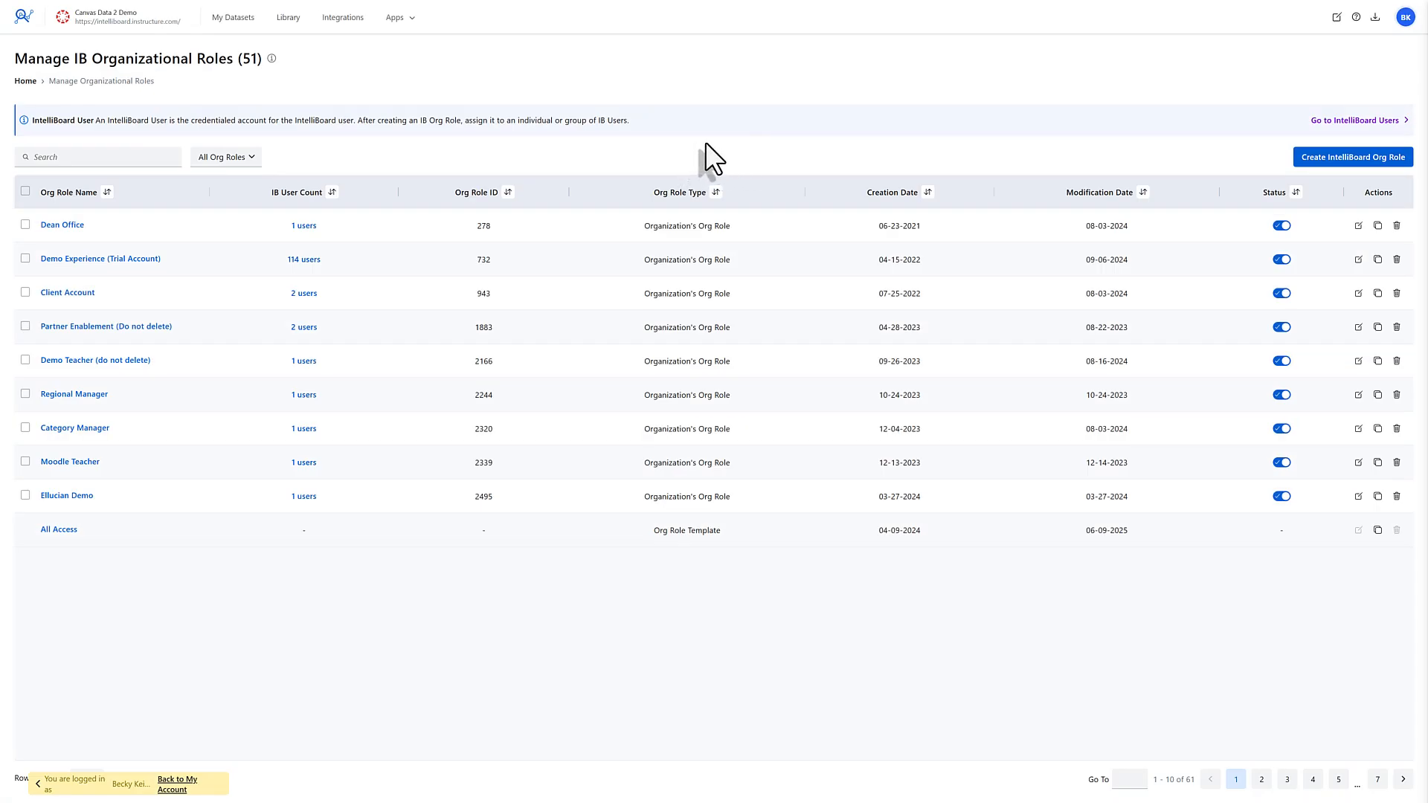
{"action": "left_click", "coordinate": [165, 159]}
{"action": "type", "text": "brendan"}
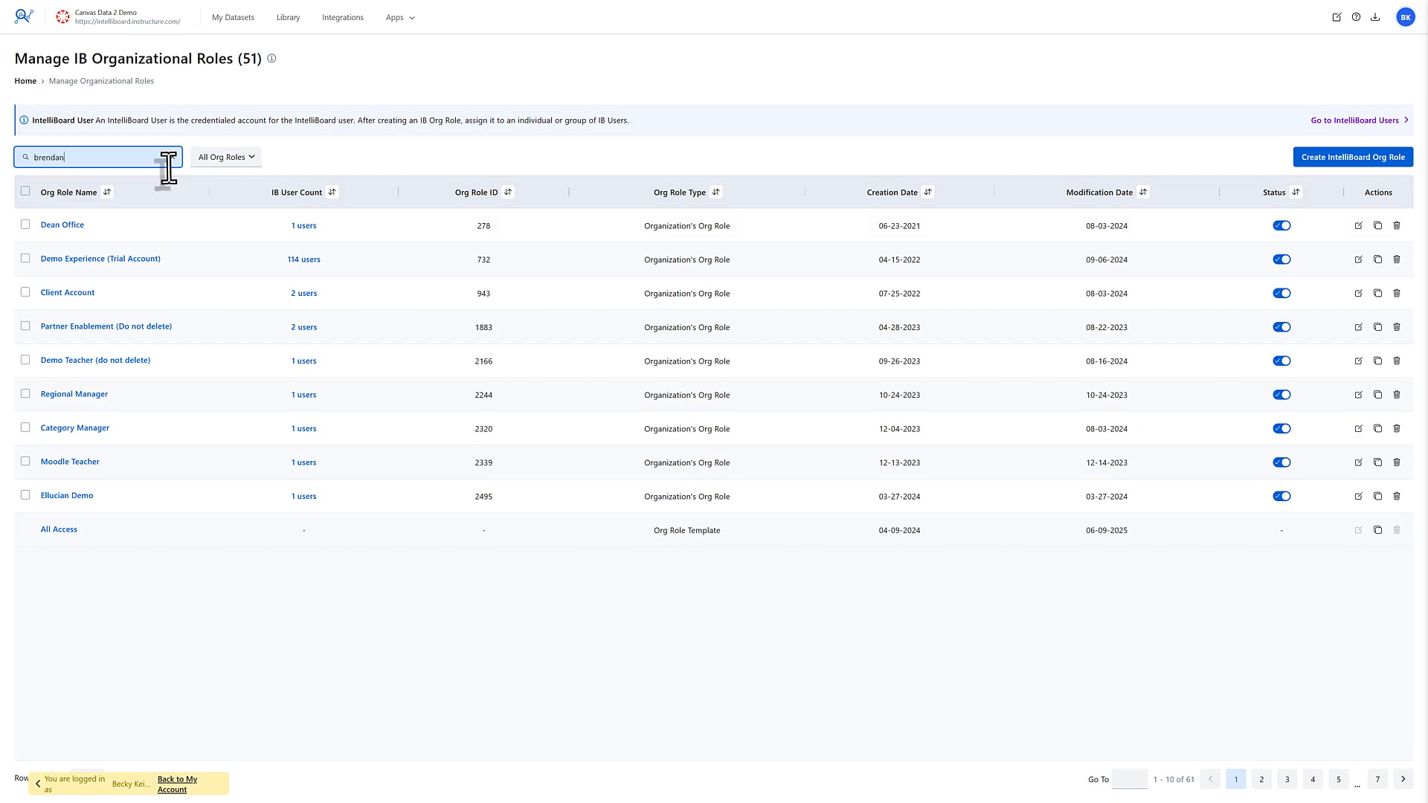
{"action": "left_click", "coordinate": [83, 226]}
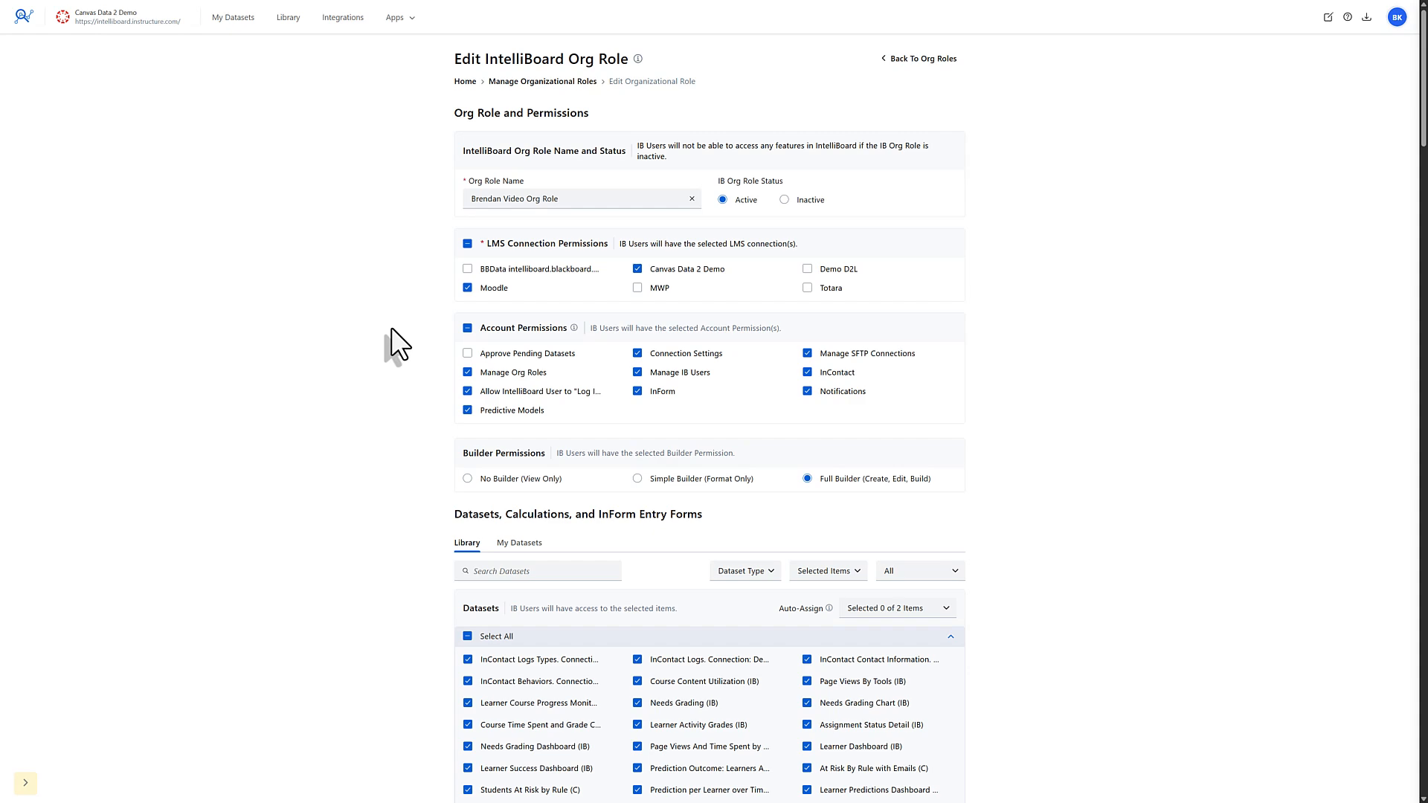
Find the Library dataset with "modified" in its name, grant the role access to Modified Course Learner Risk Points and save the changes
{"action": "scroll", "coordinate": [399, 344], "scroll_direction": "down", "scroll_amount": 5}
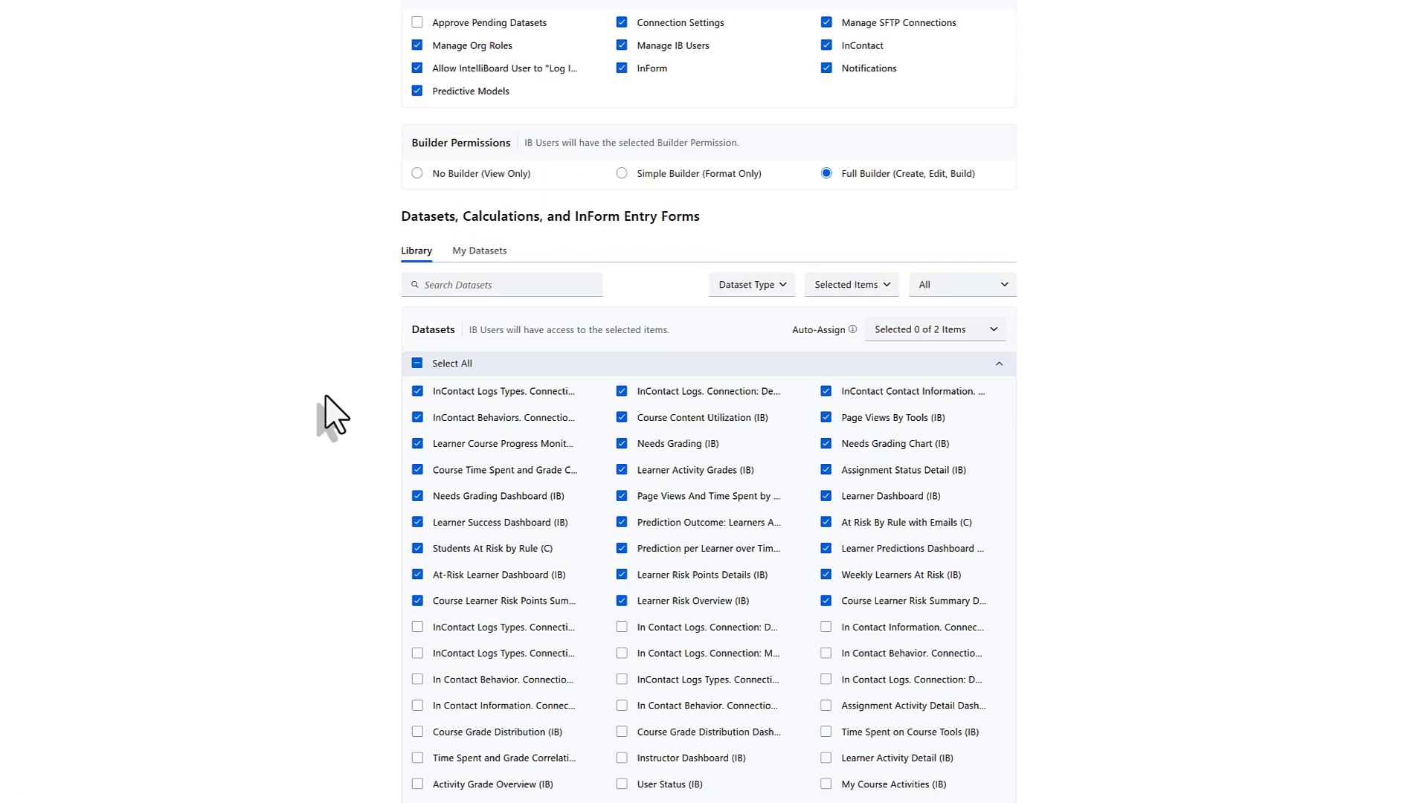
{"action": "left_click", "coordinate": [432, 282]}
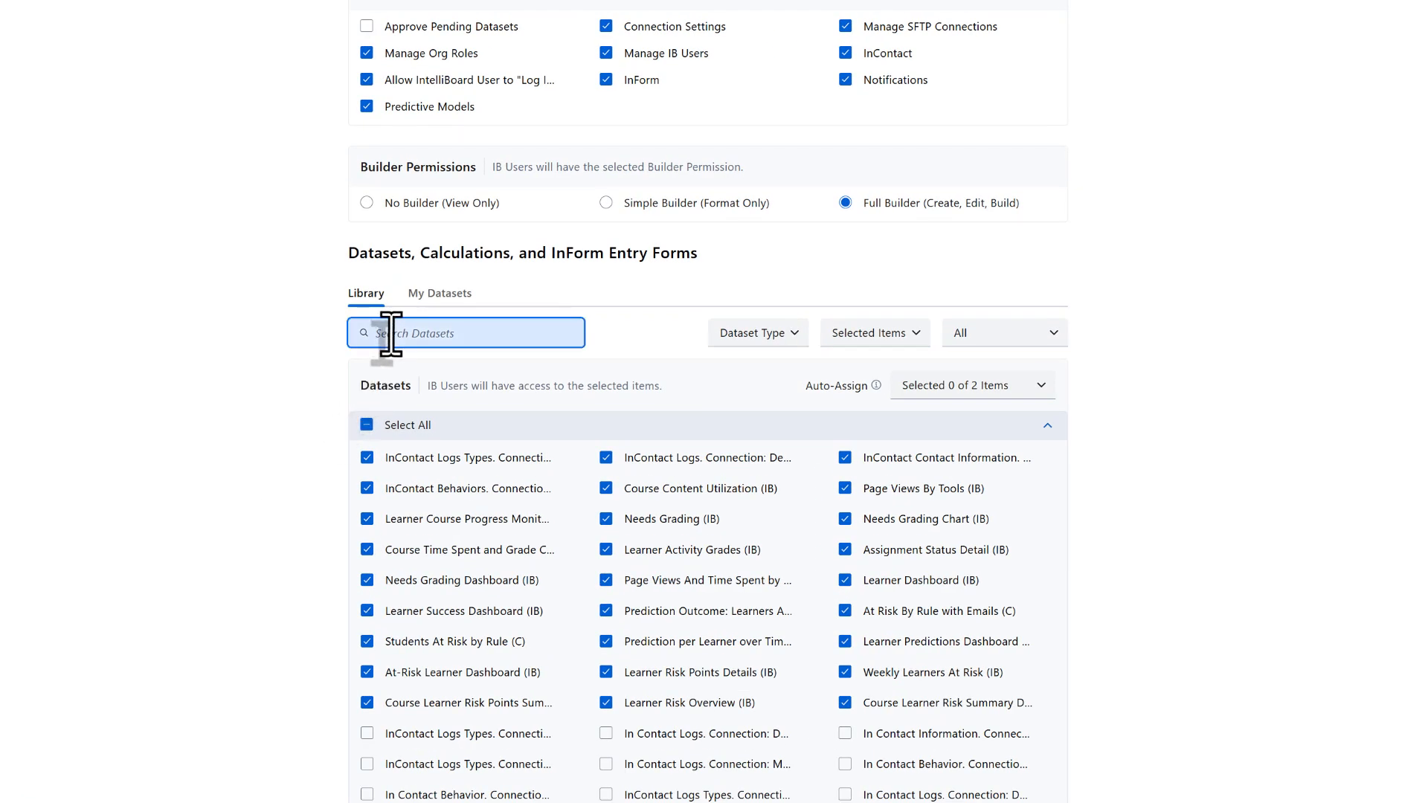
{"action": "type", "text": "modified"}
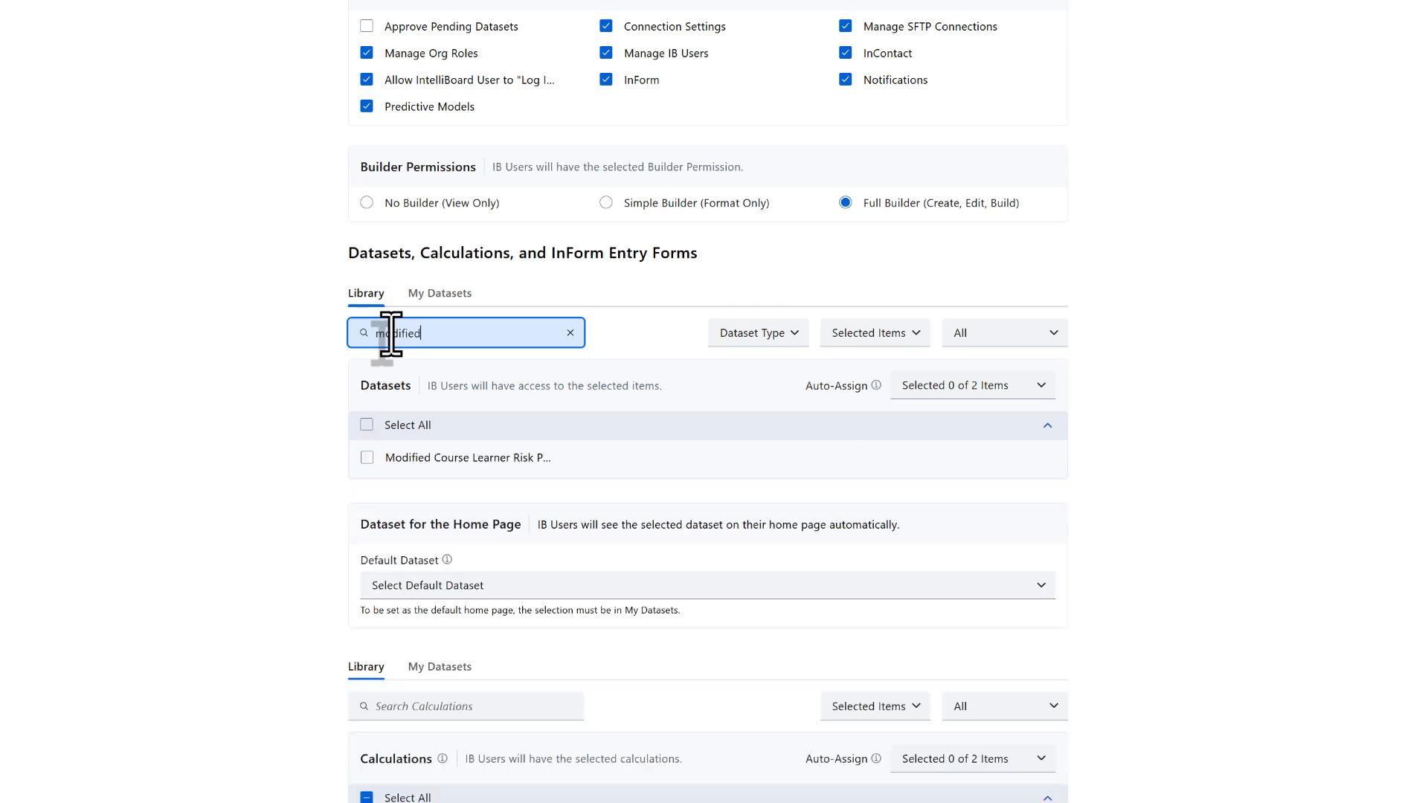
{"action": "left_click", "coordinate": [415, 465]}
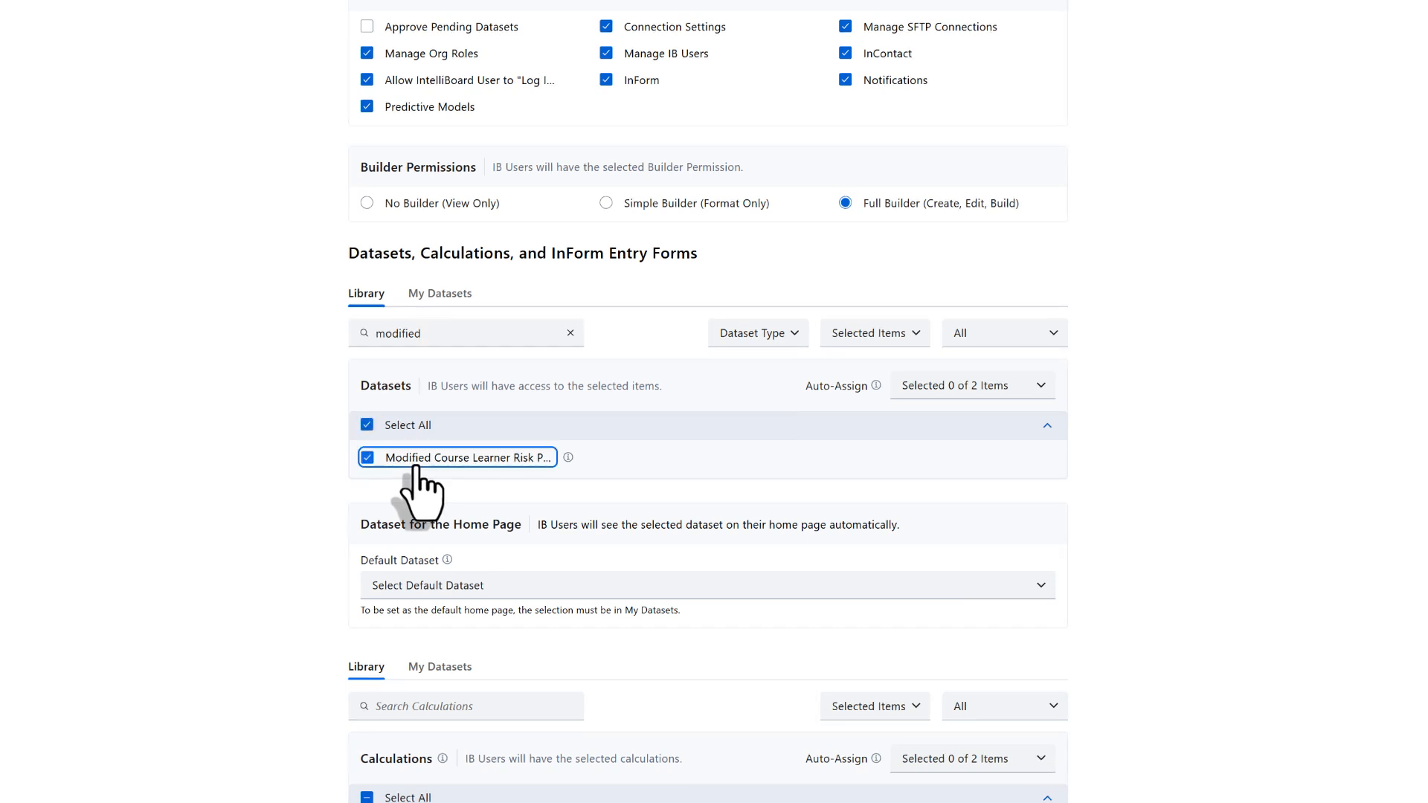
{"action": "scroll", "coordinate": [415, 466], "scroll_direction": "down", "scroll_amount": 5}
{"action": "left_click", "coordinate": [985, 767]}
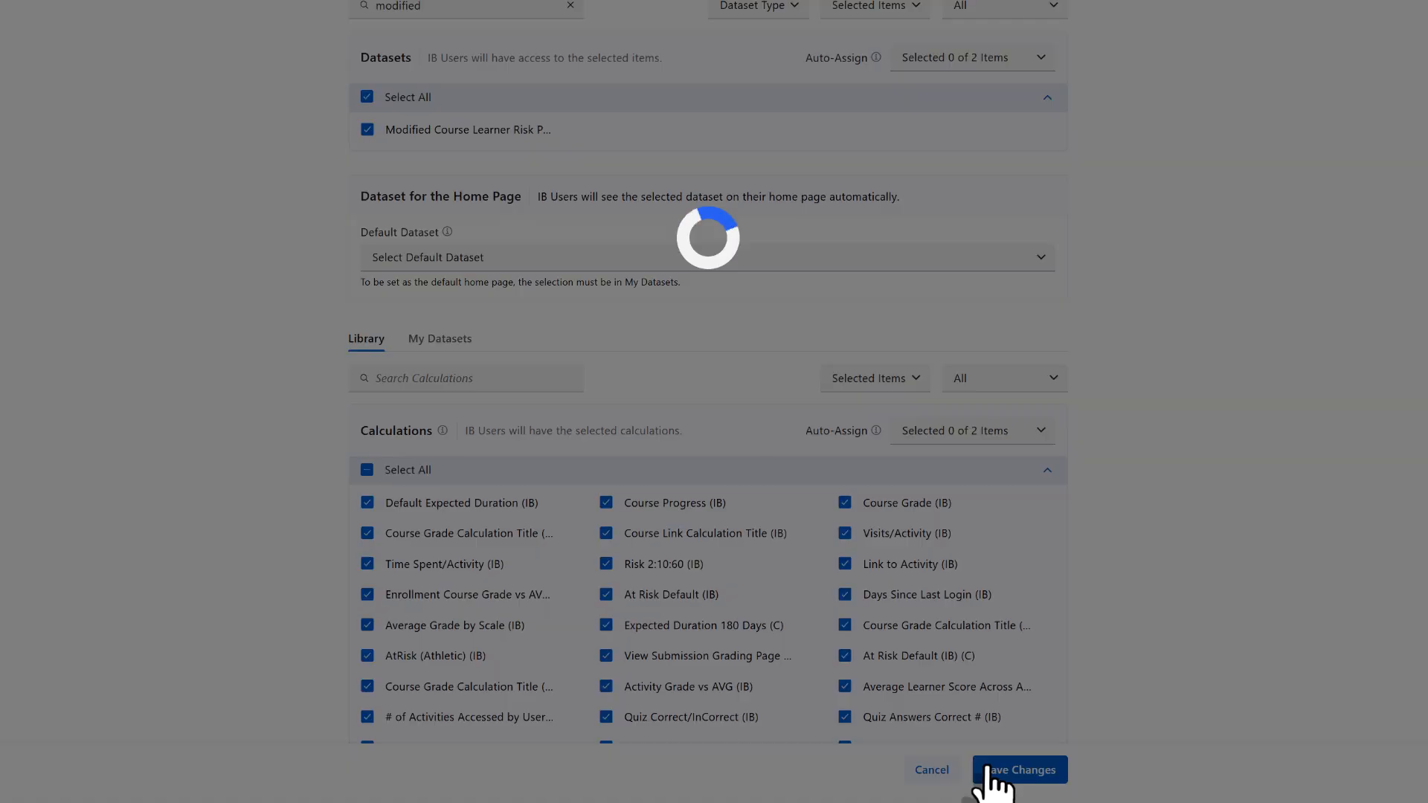